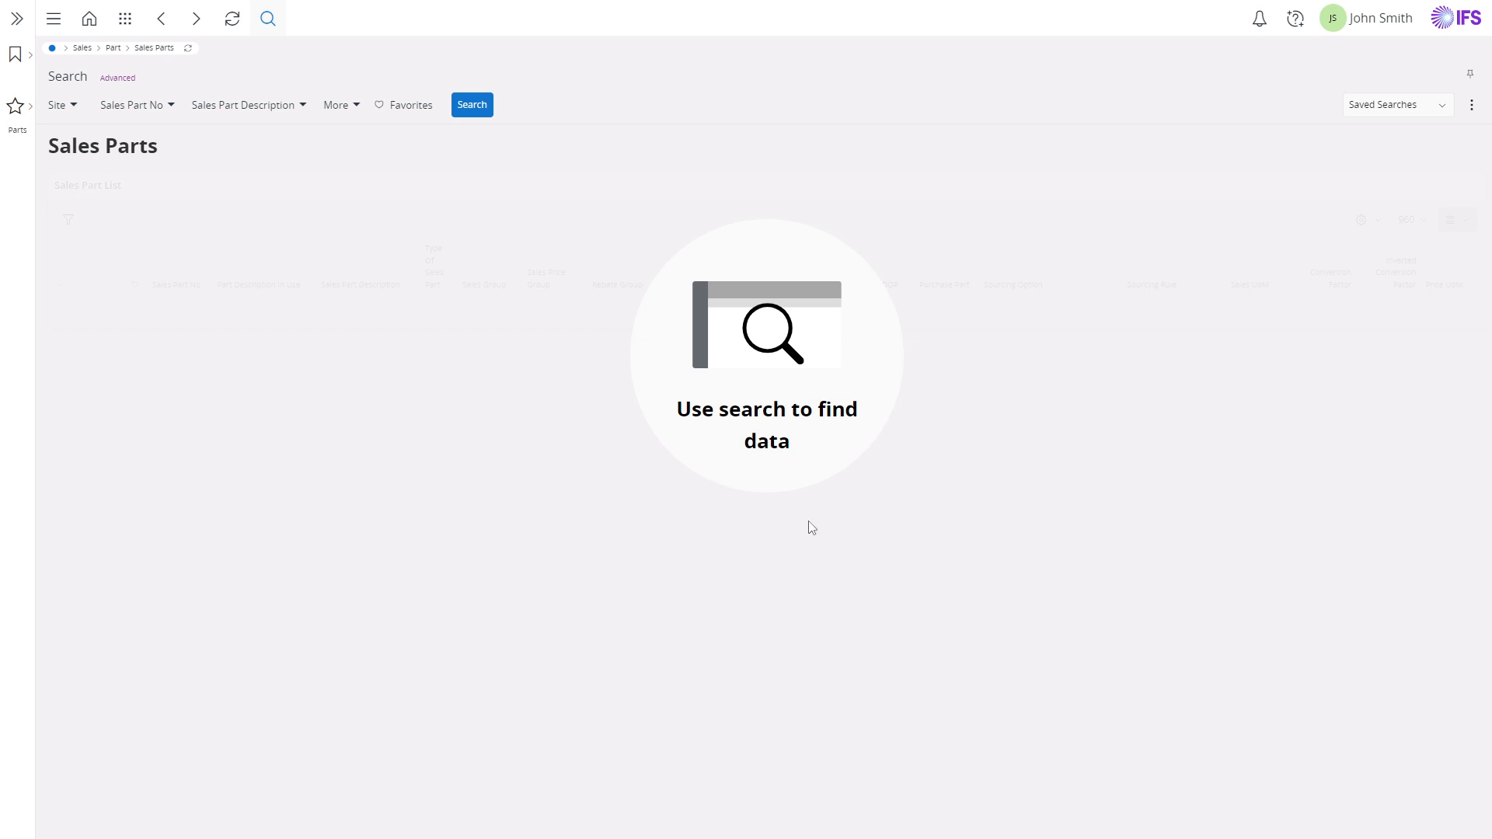
List all sales parts by running the search without criteria, and look at the available view modes.
left_click(469, 109)
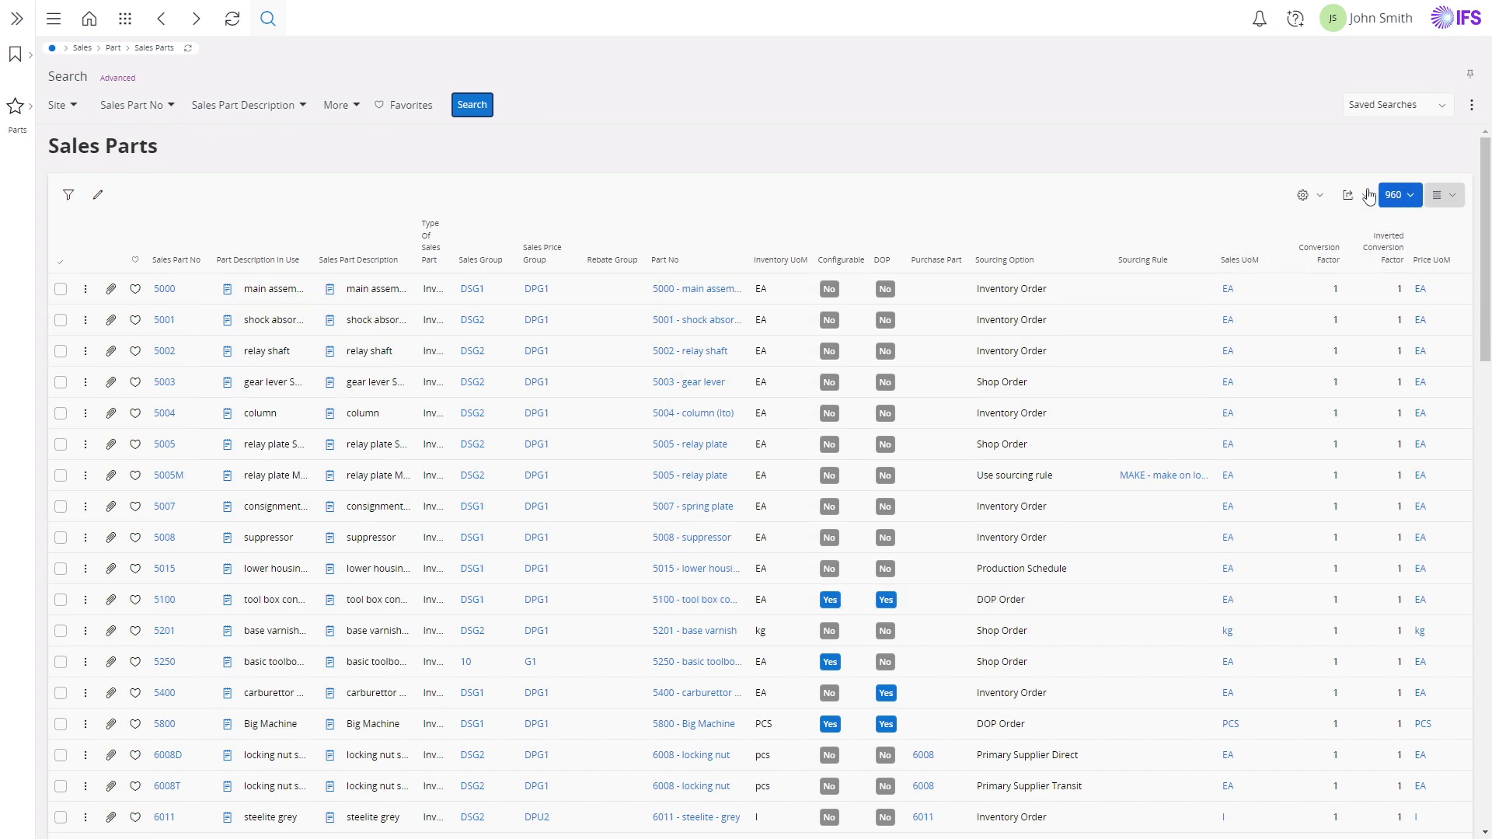
left_click(1457, 199)
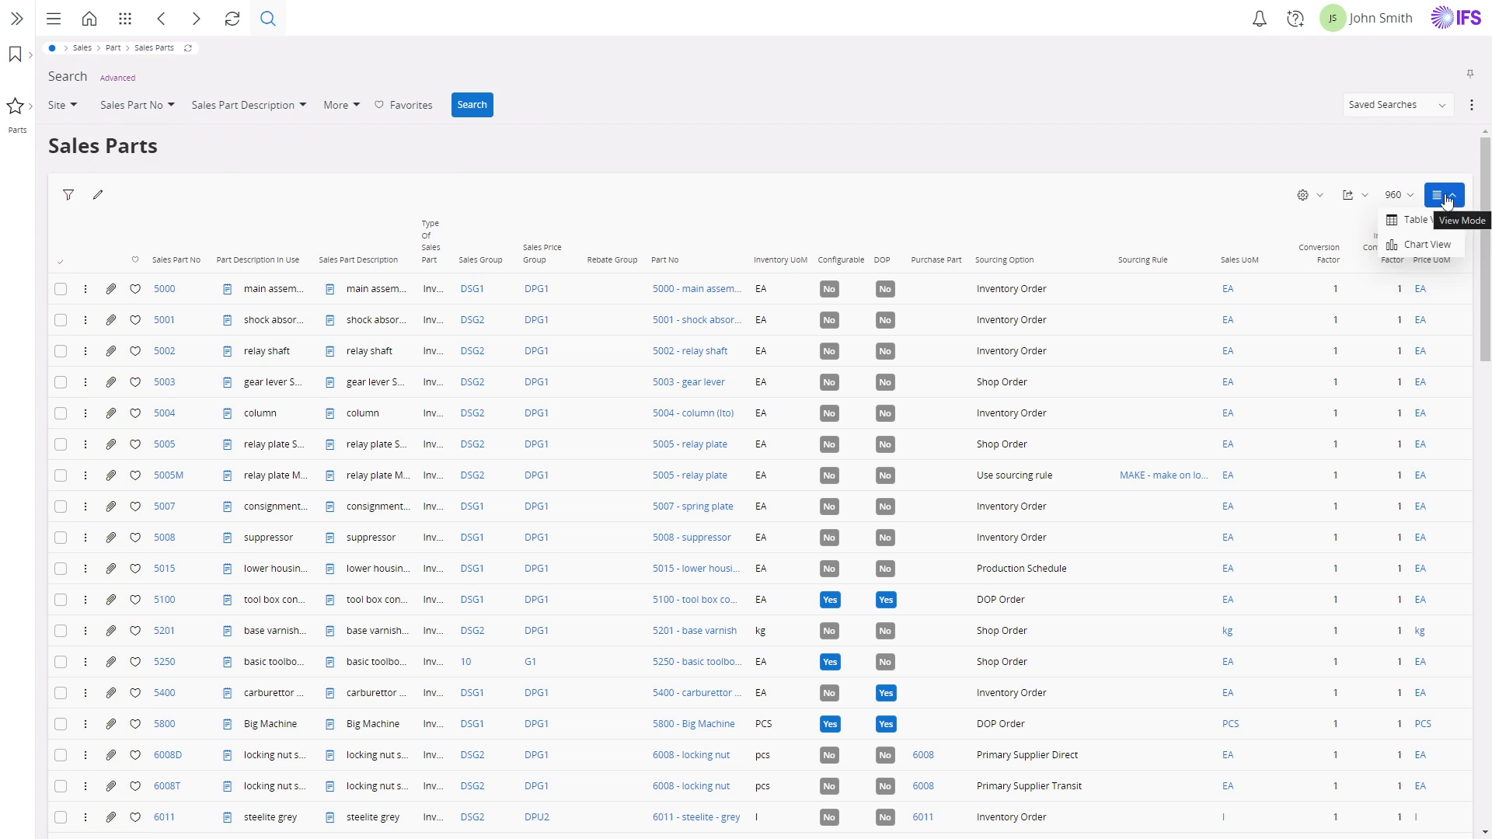
left_click(1221, 202)
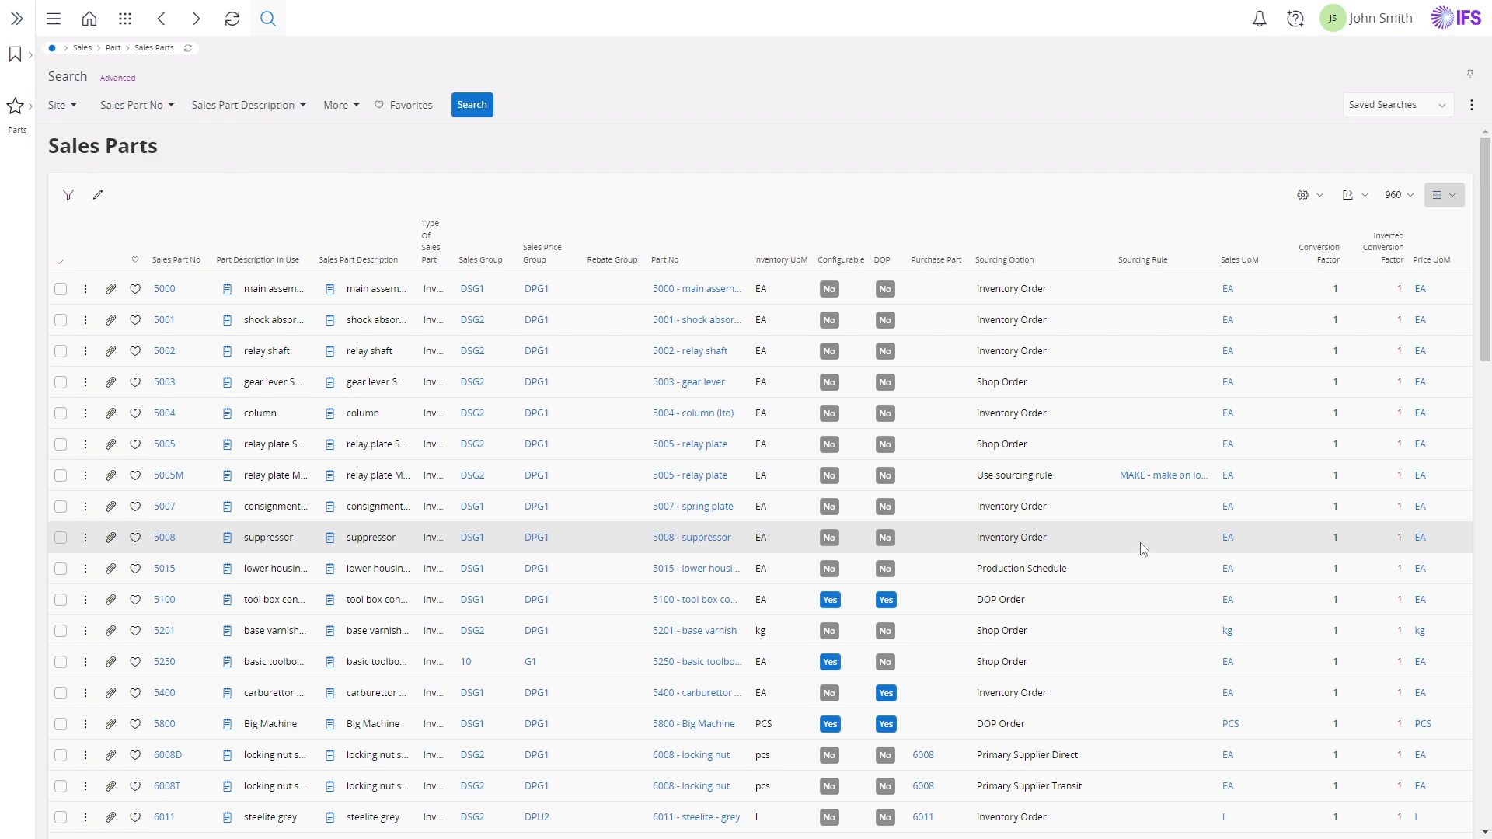
Switch the sales parts list to Table View.
key("ctrl+plus")
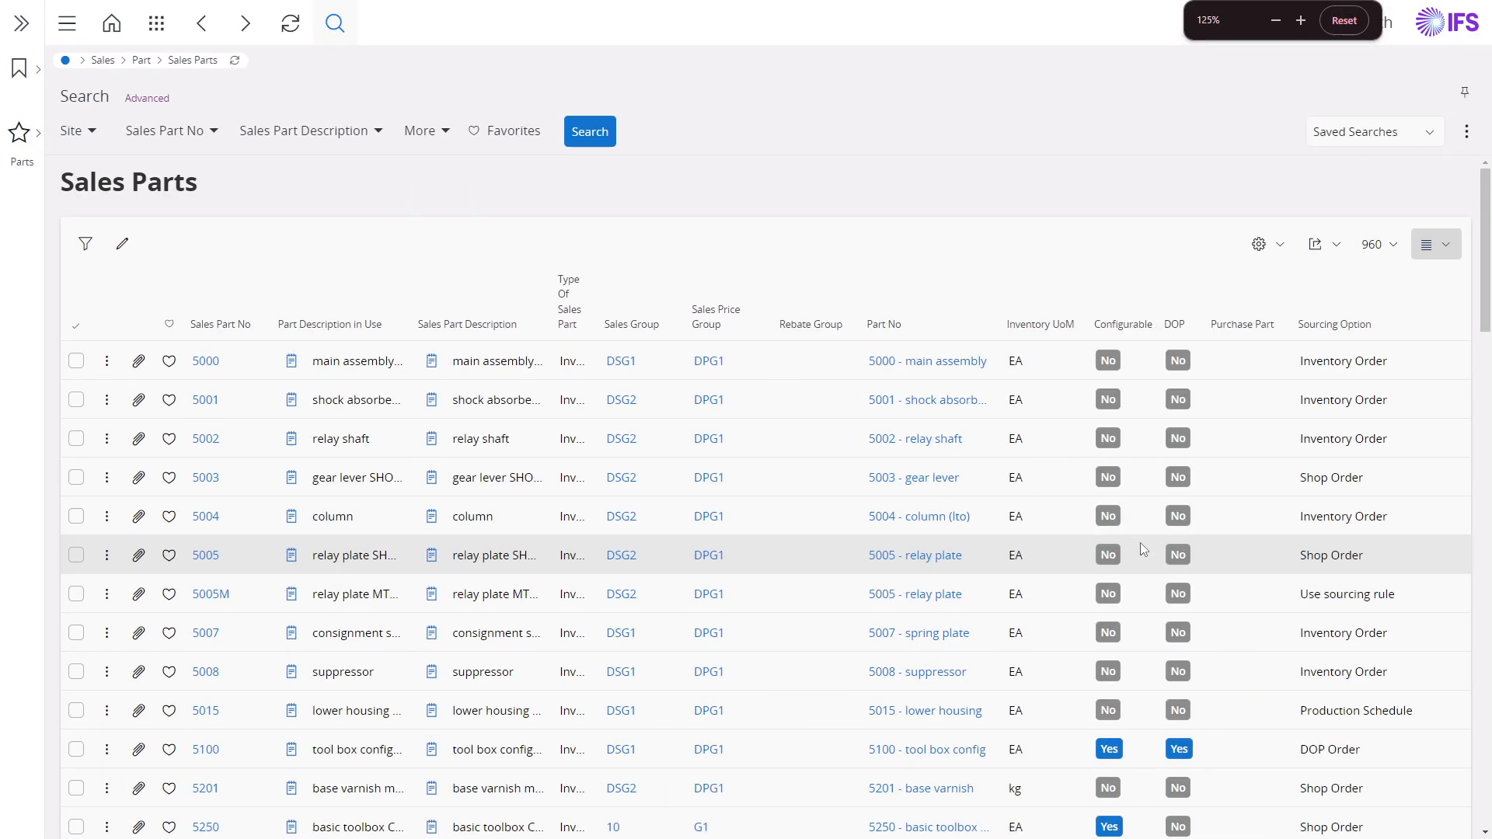
key("ctrl+minus")
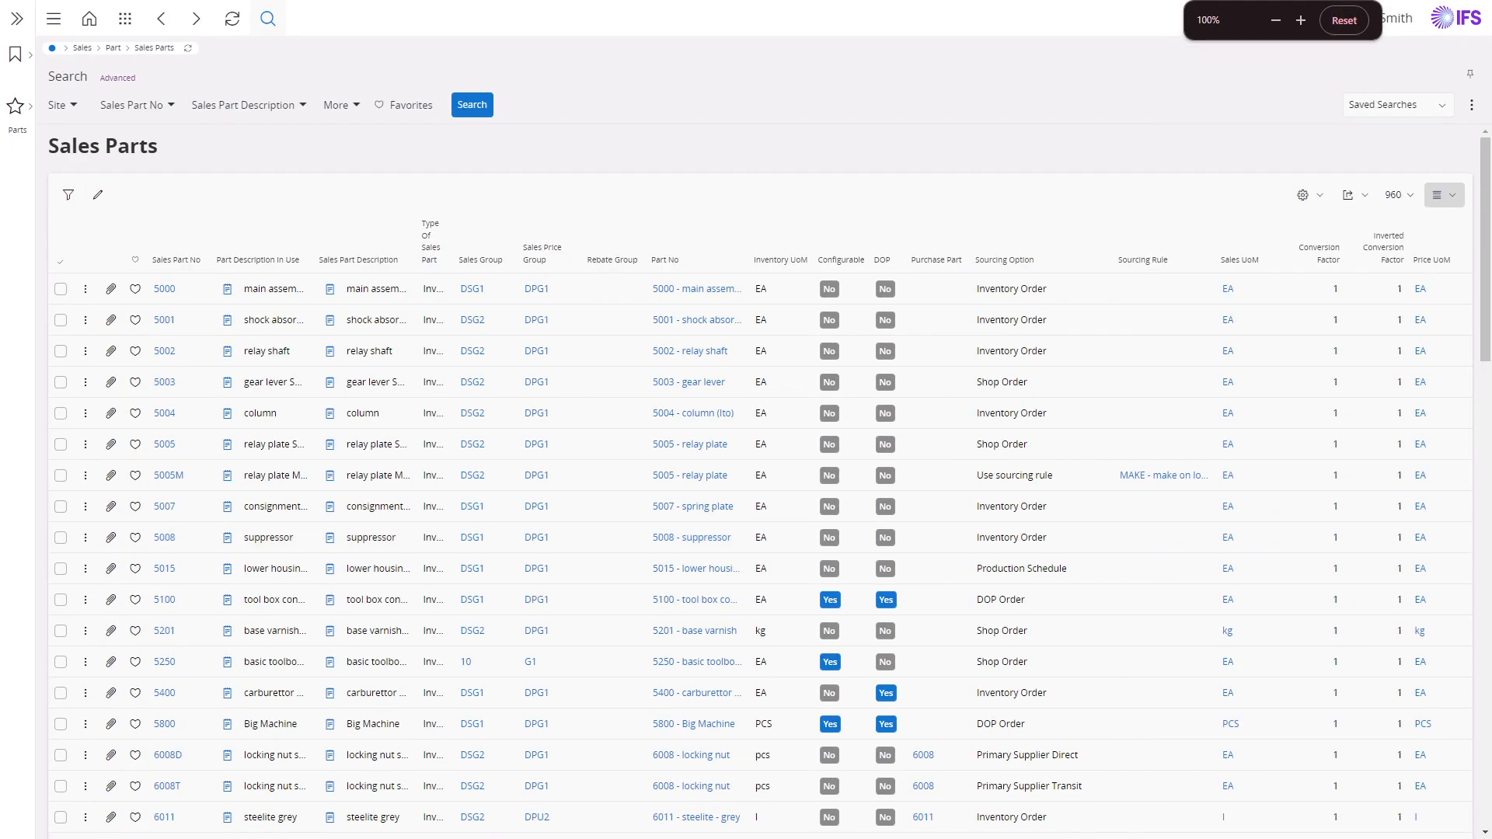
left_click(1443, 195)
left_click(1427, 245)
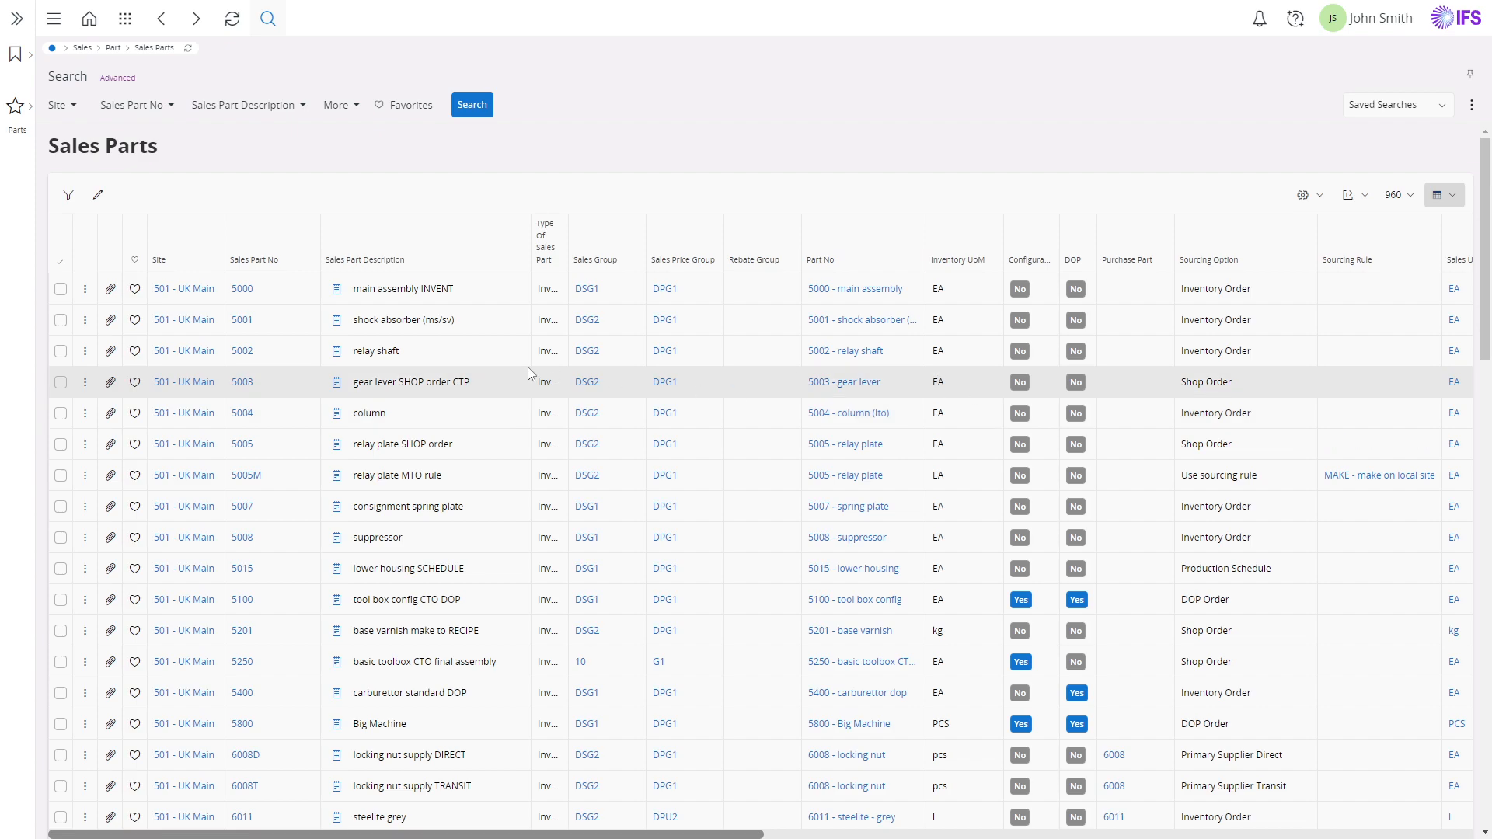
Try freezing the Sales Part Description column in the table.
left_click(524, 254)
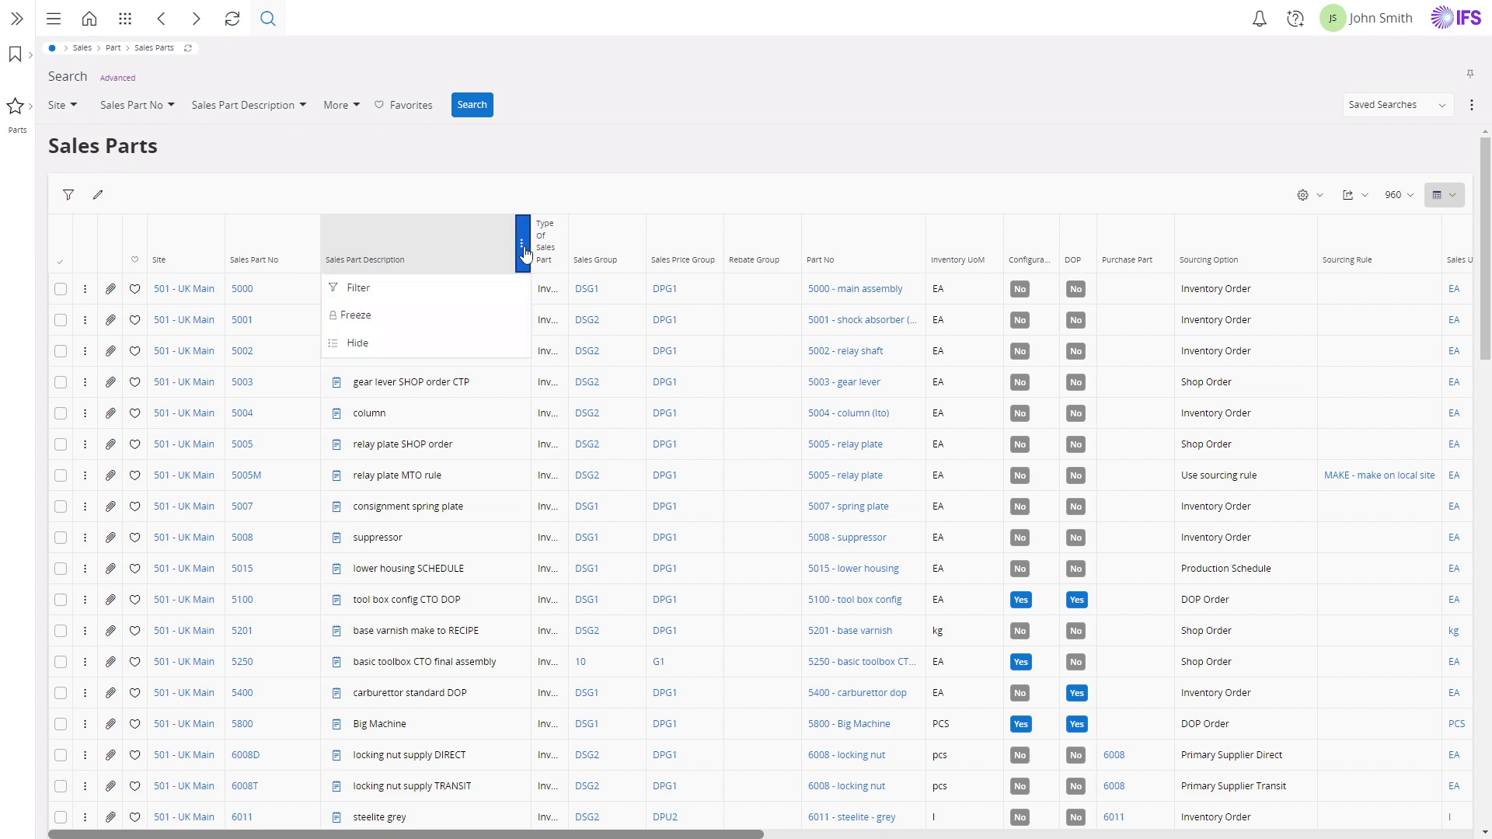
left_click(495, 315)
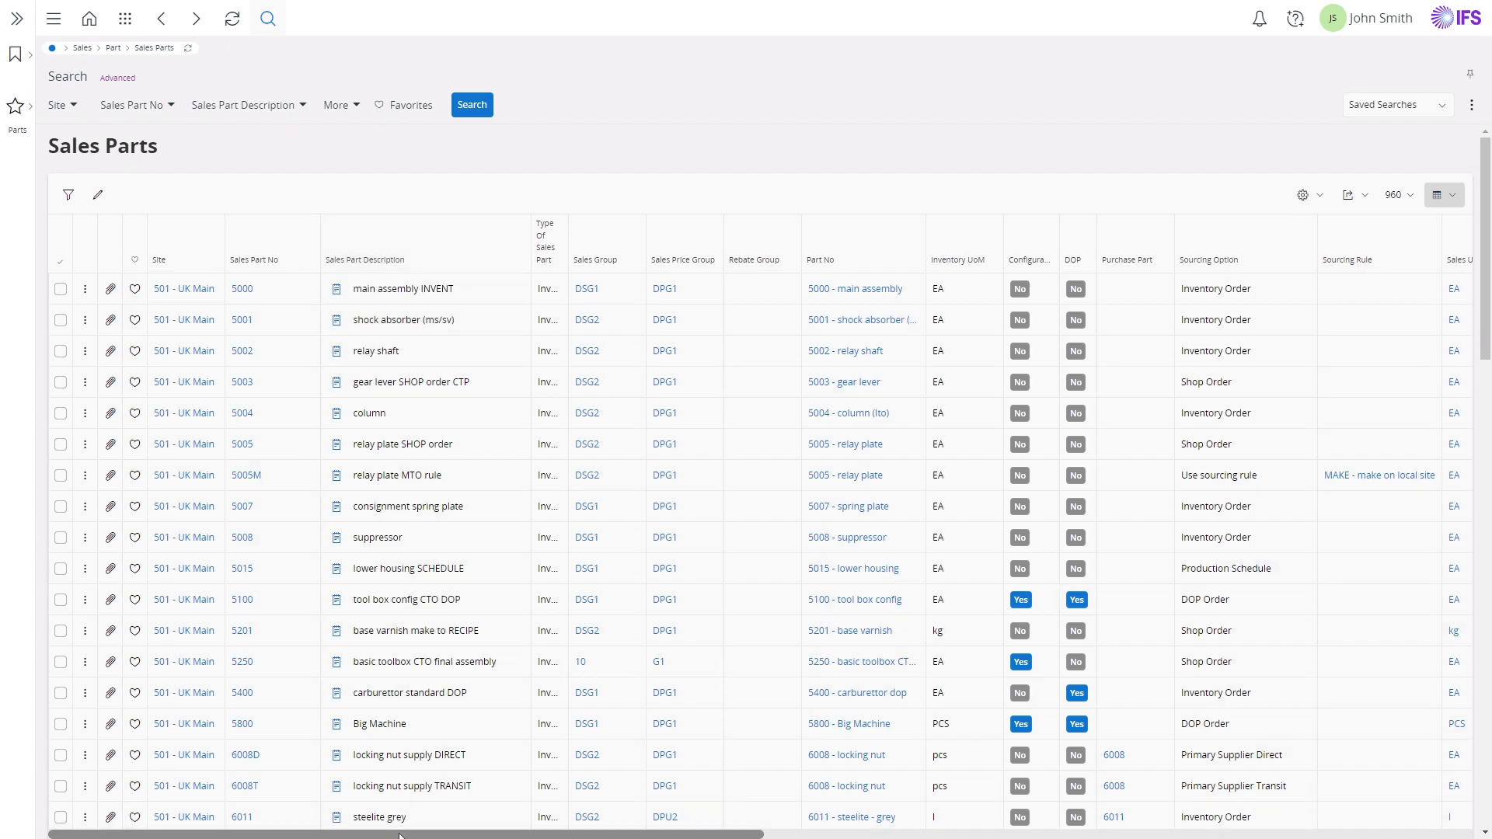
left_click_drag(399, 835, 351, 825)
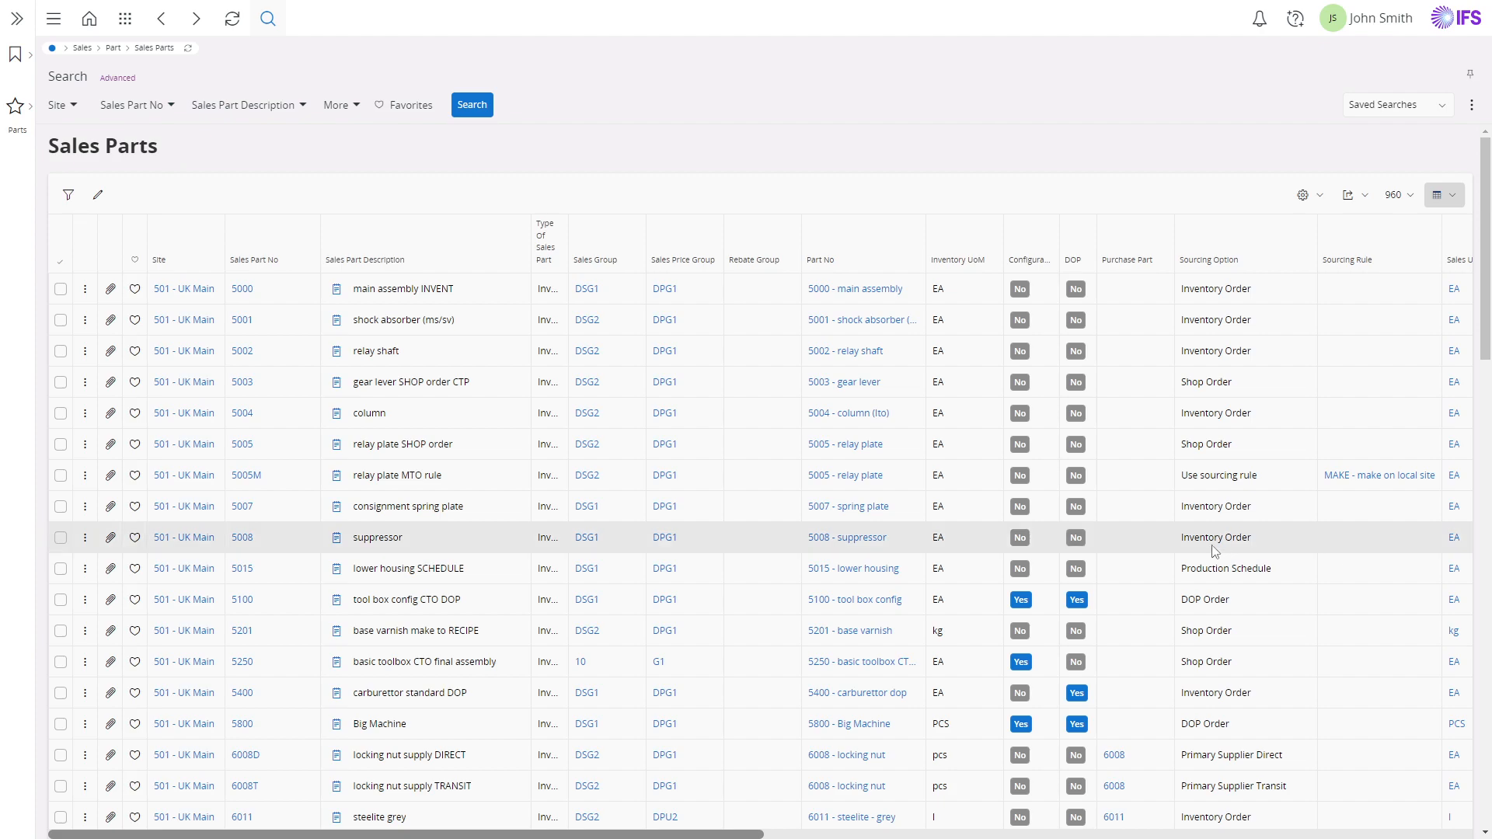
left_click(521, 263)
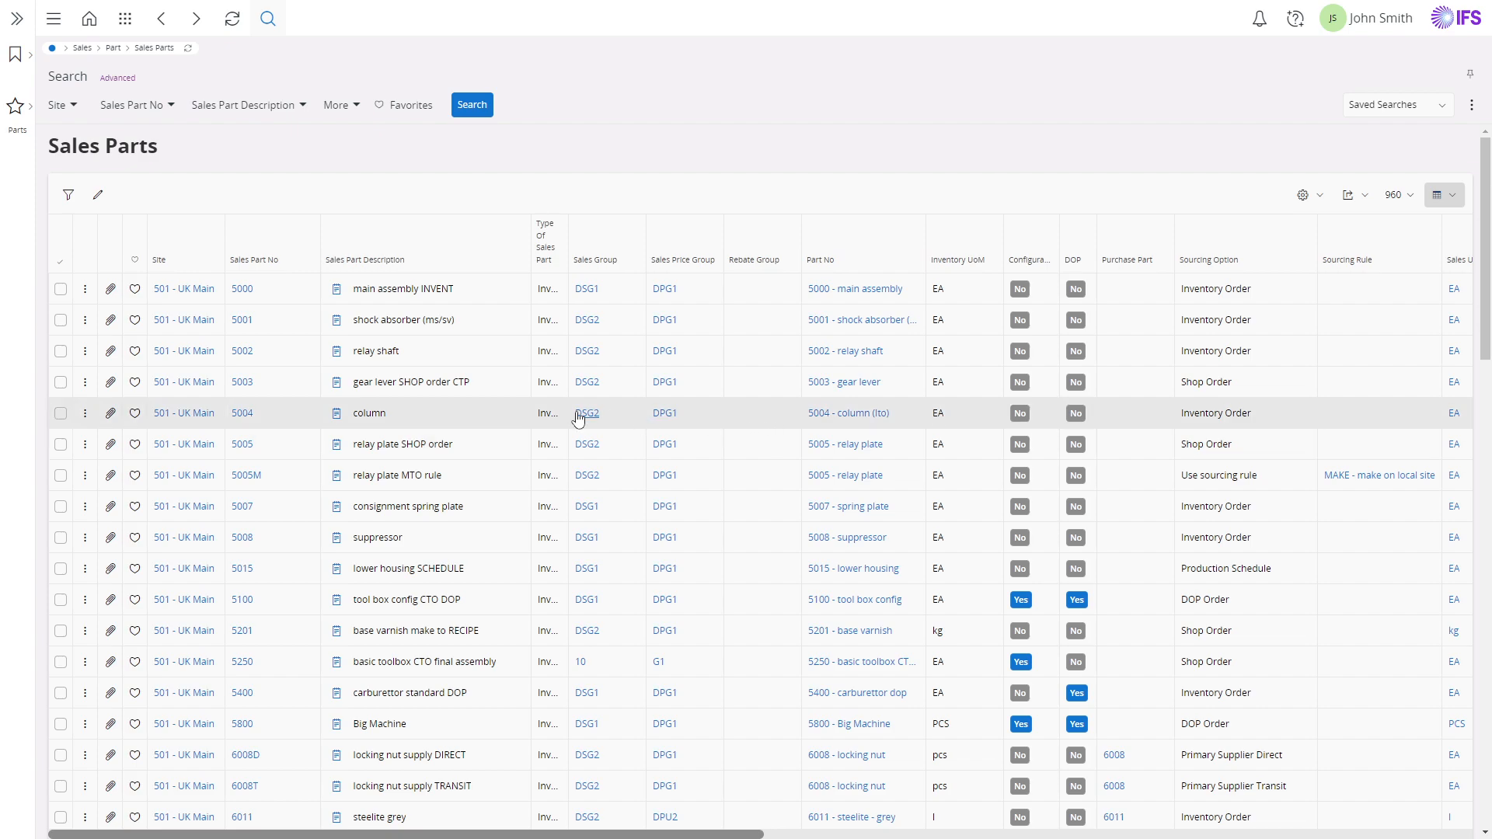
Hide the Site column from the sales parts table.
left_click(216, 244)
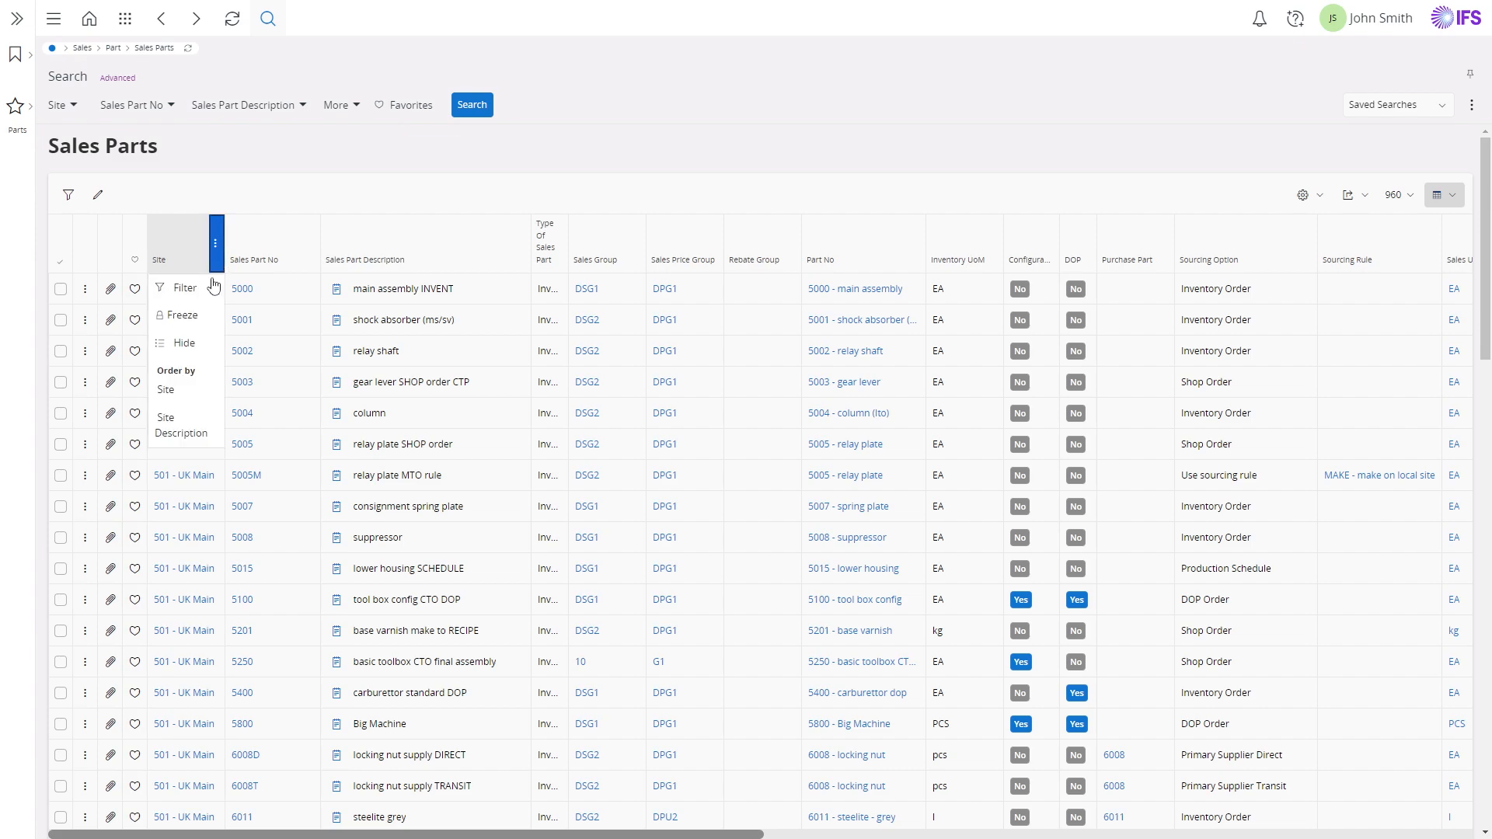
left_click(187, 342)
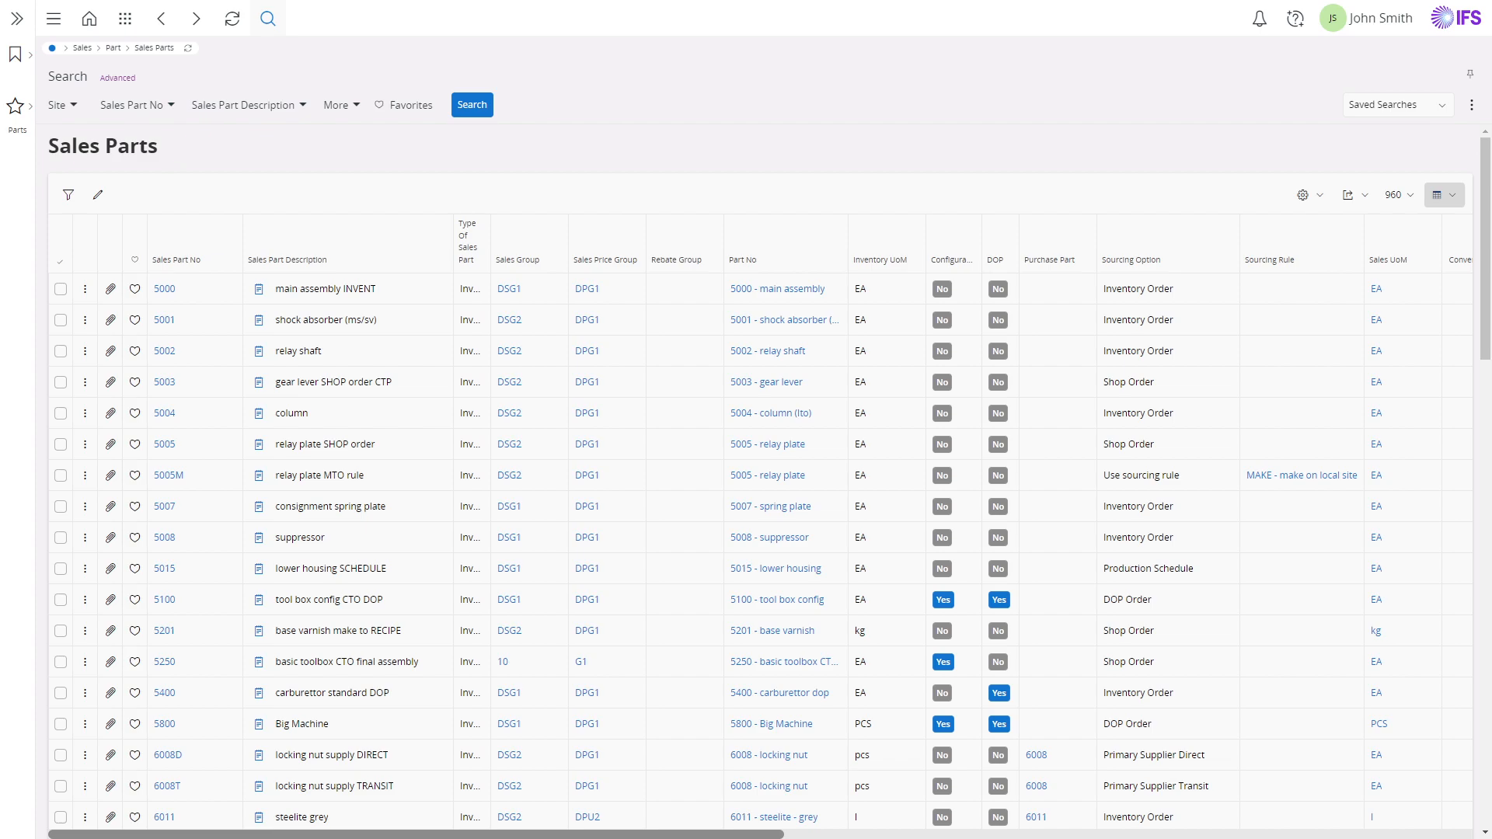
Add Site back to the table's displayed columns through the Column Chooser and move it to first place.
left_click(1305, 195)
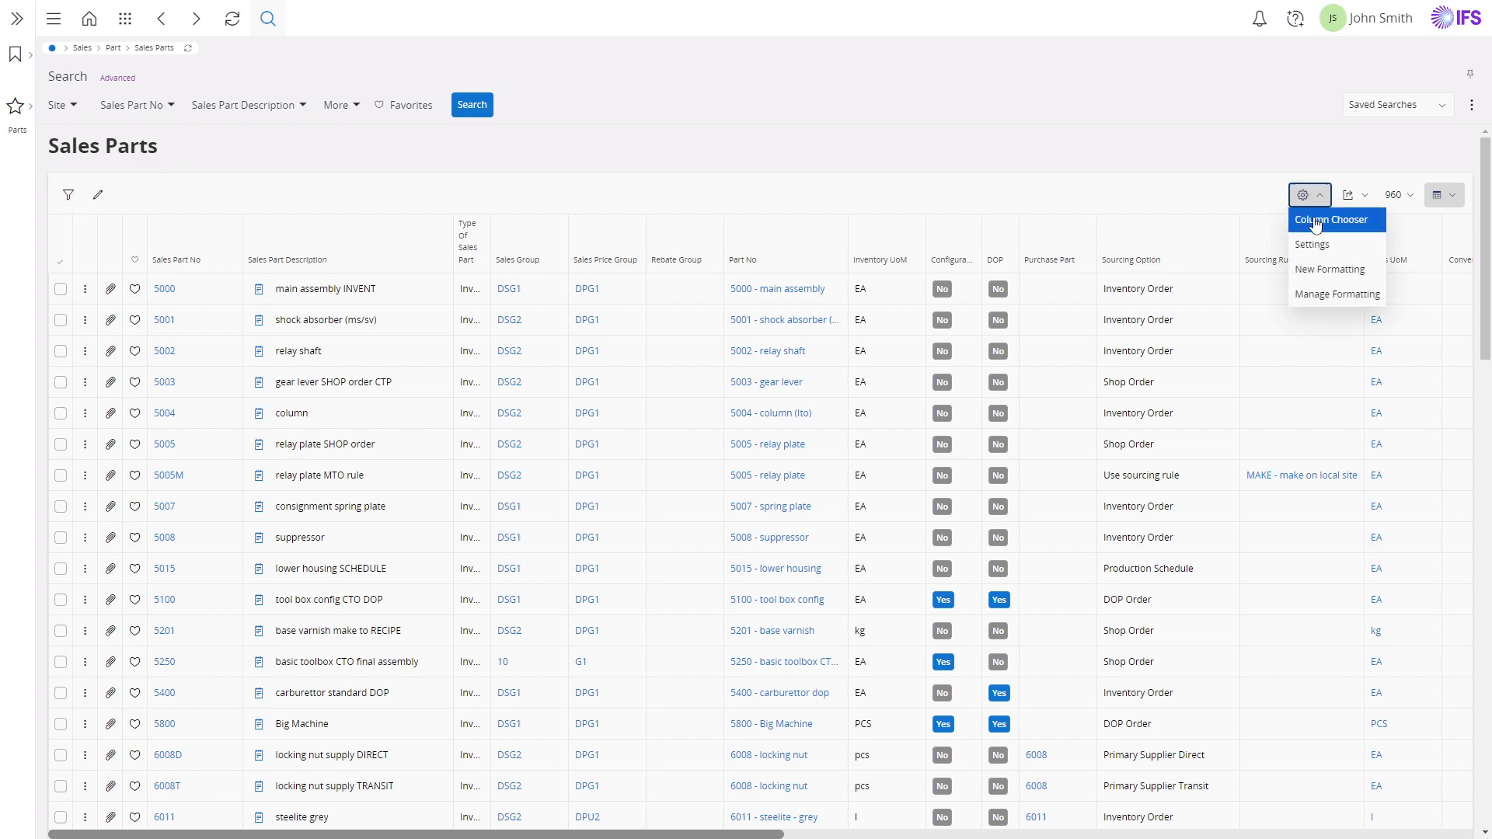
left_click(1317, 220)
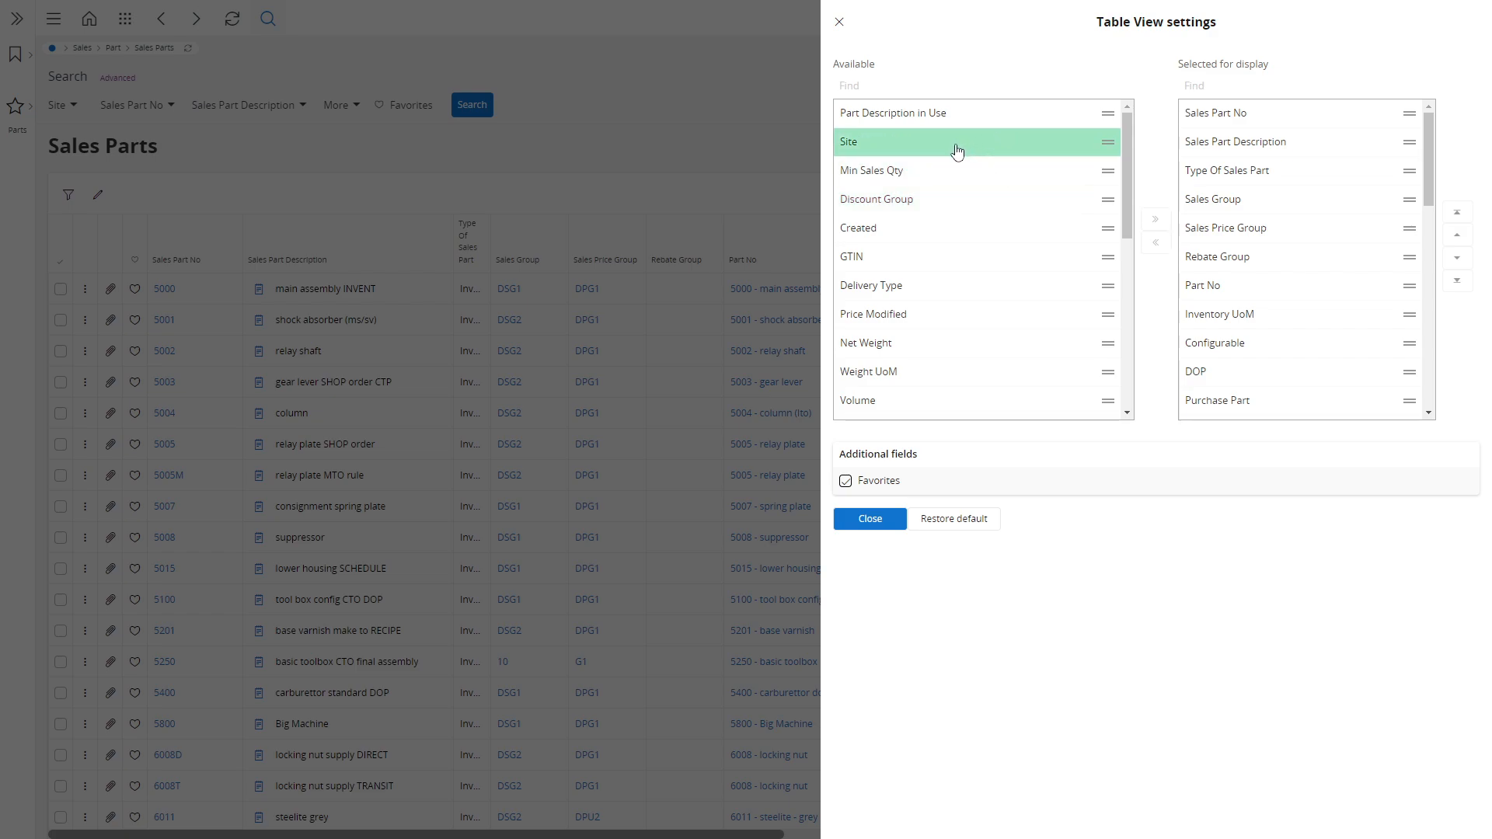
left_click(872, 148)
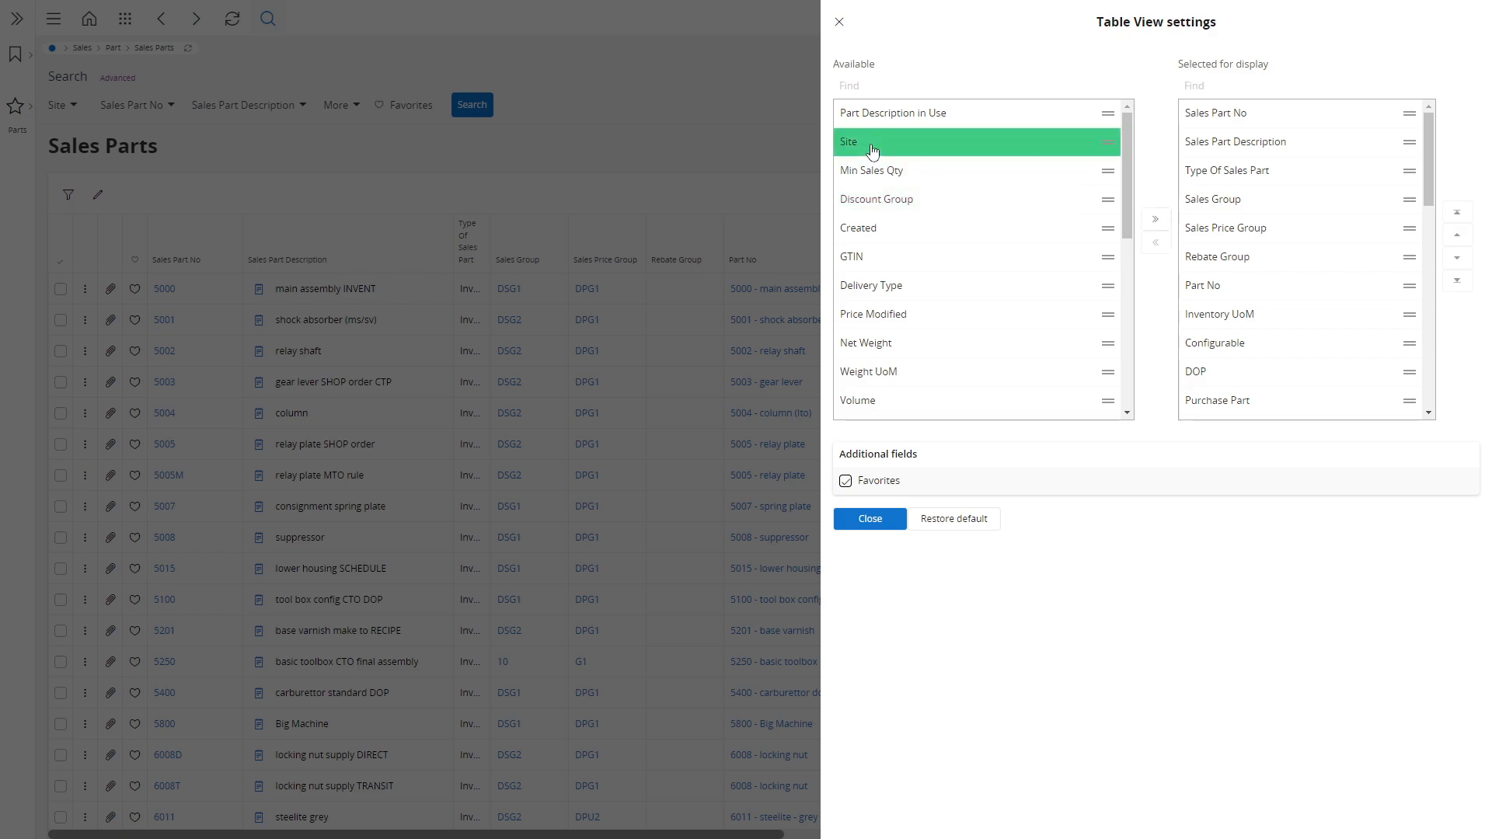
left_click(1158, 220)
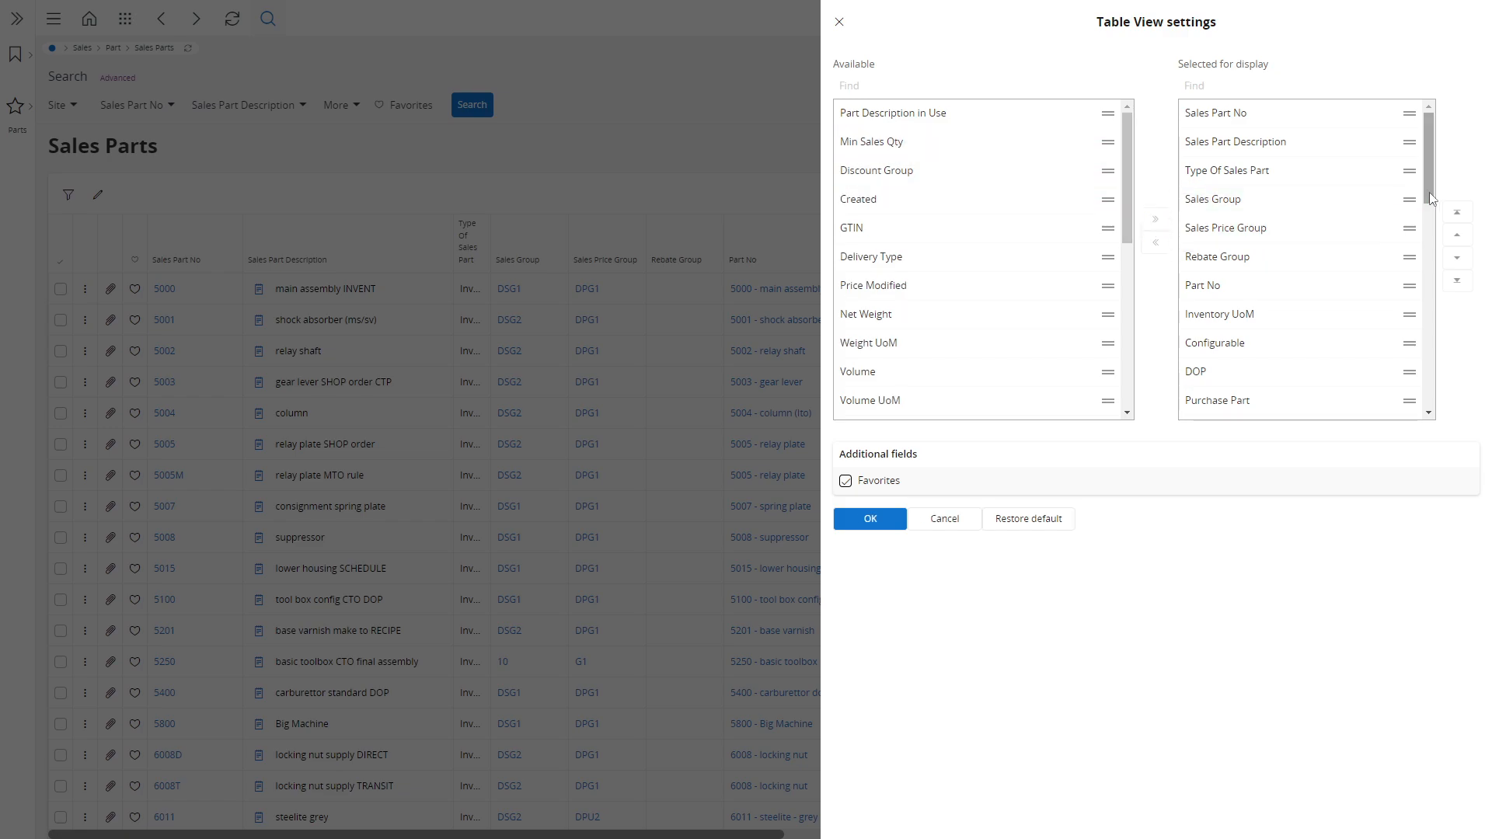
left_click_drag(1430, 190, 1445, 408)
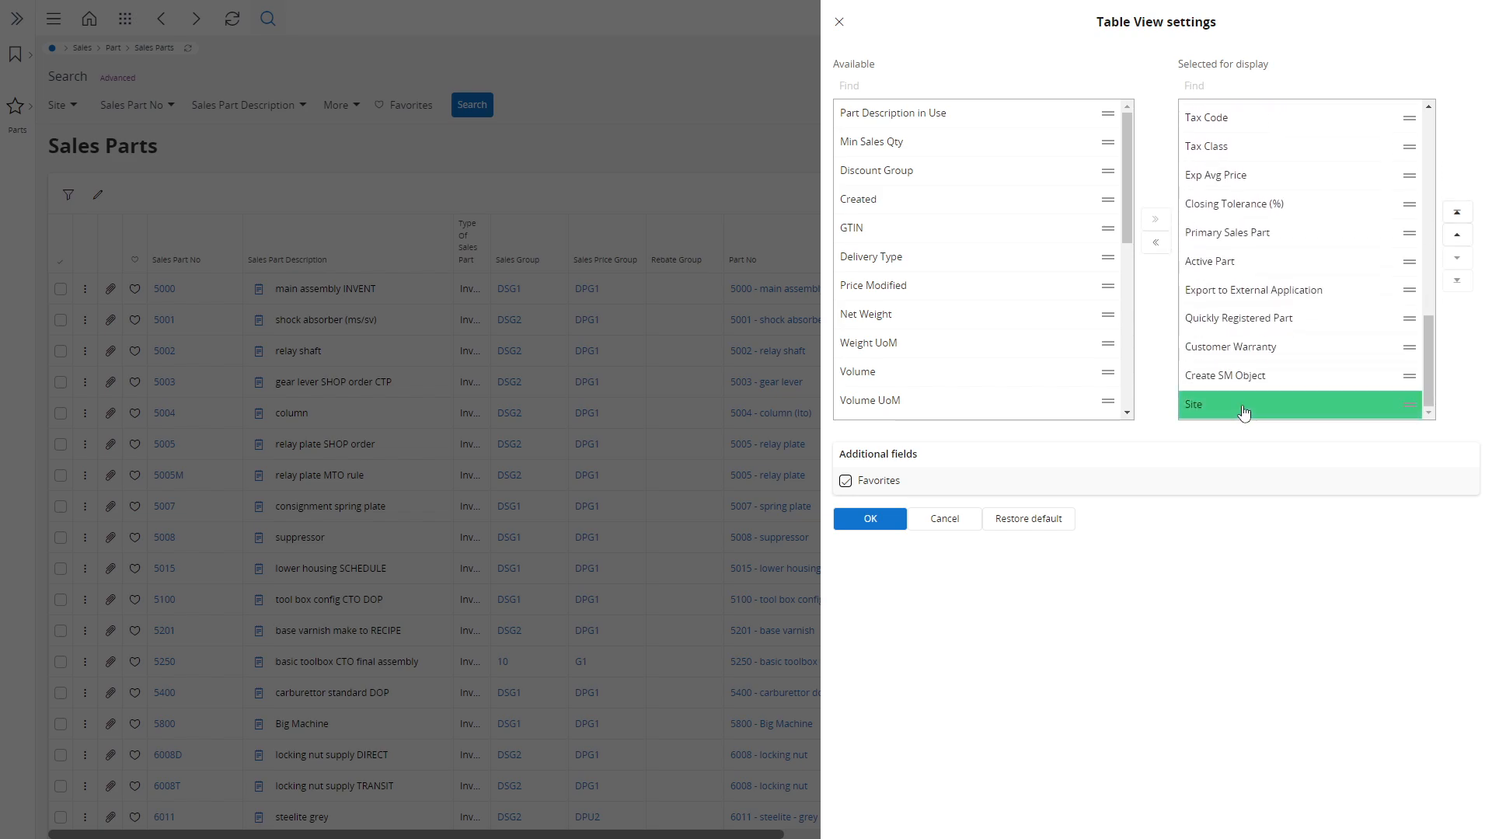
left_click(1275, 405)
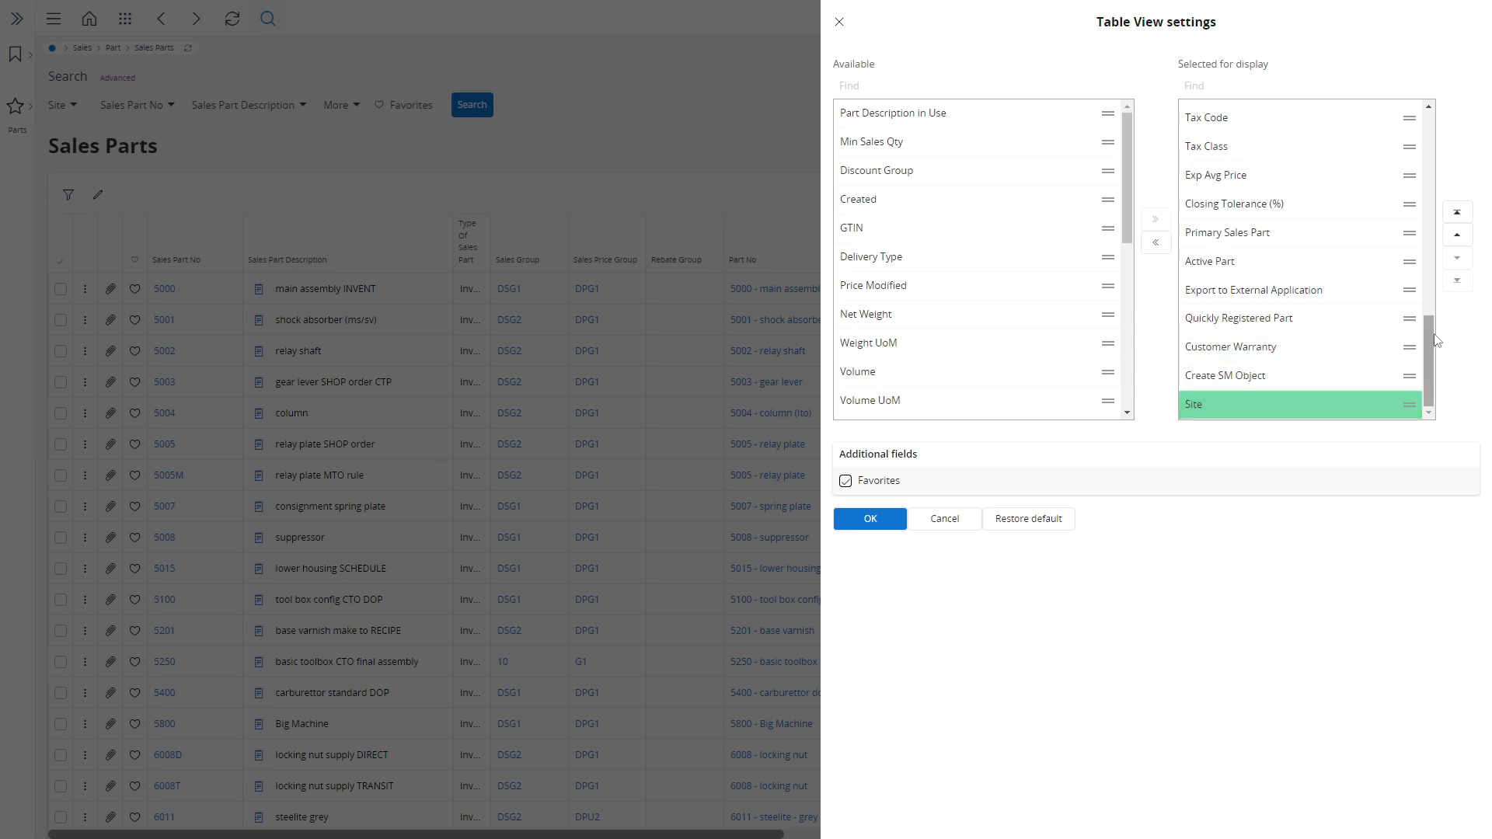
left_click(1460, 216)
Remove Create SM Object from the table's displayed columns and apply the Table View settings.
left_click(1286, 381)
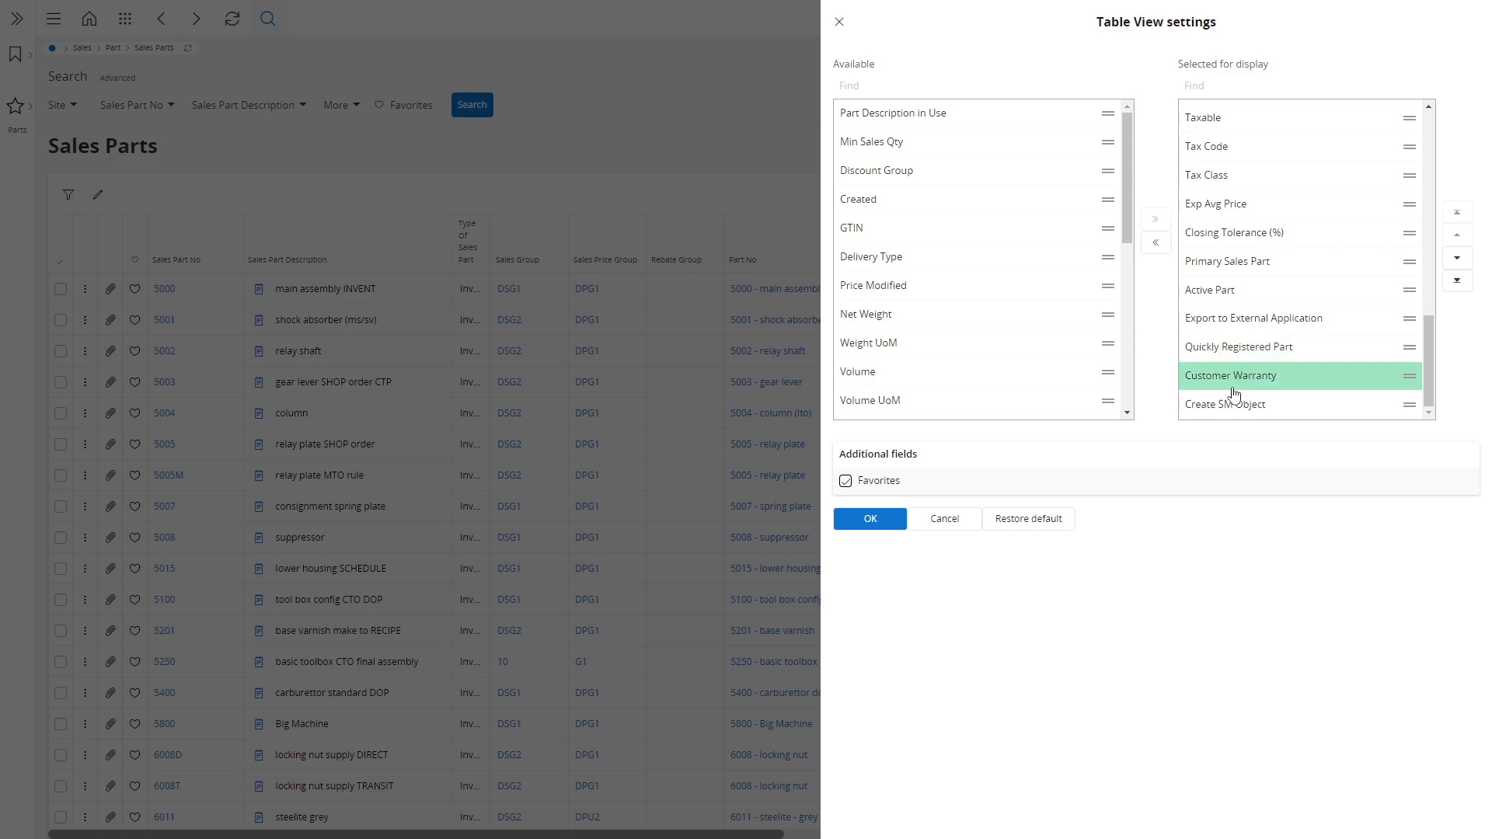
left_click(1222, 411)
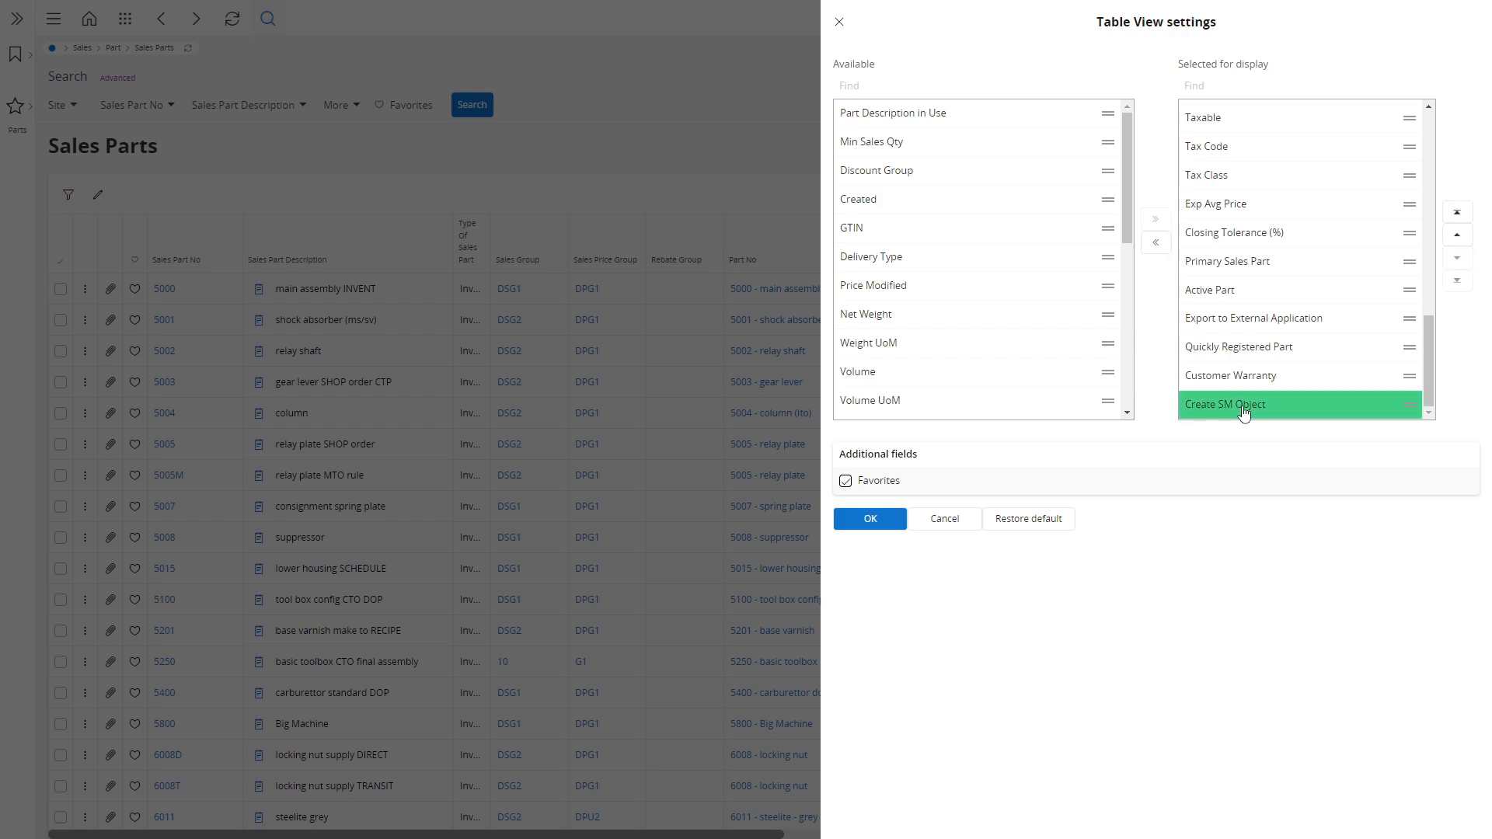
left_click(1155, 249)
left_click_drag(1125, 222, 1129, 405)
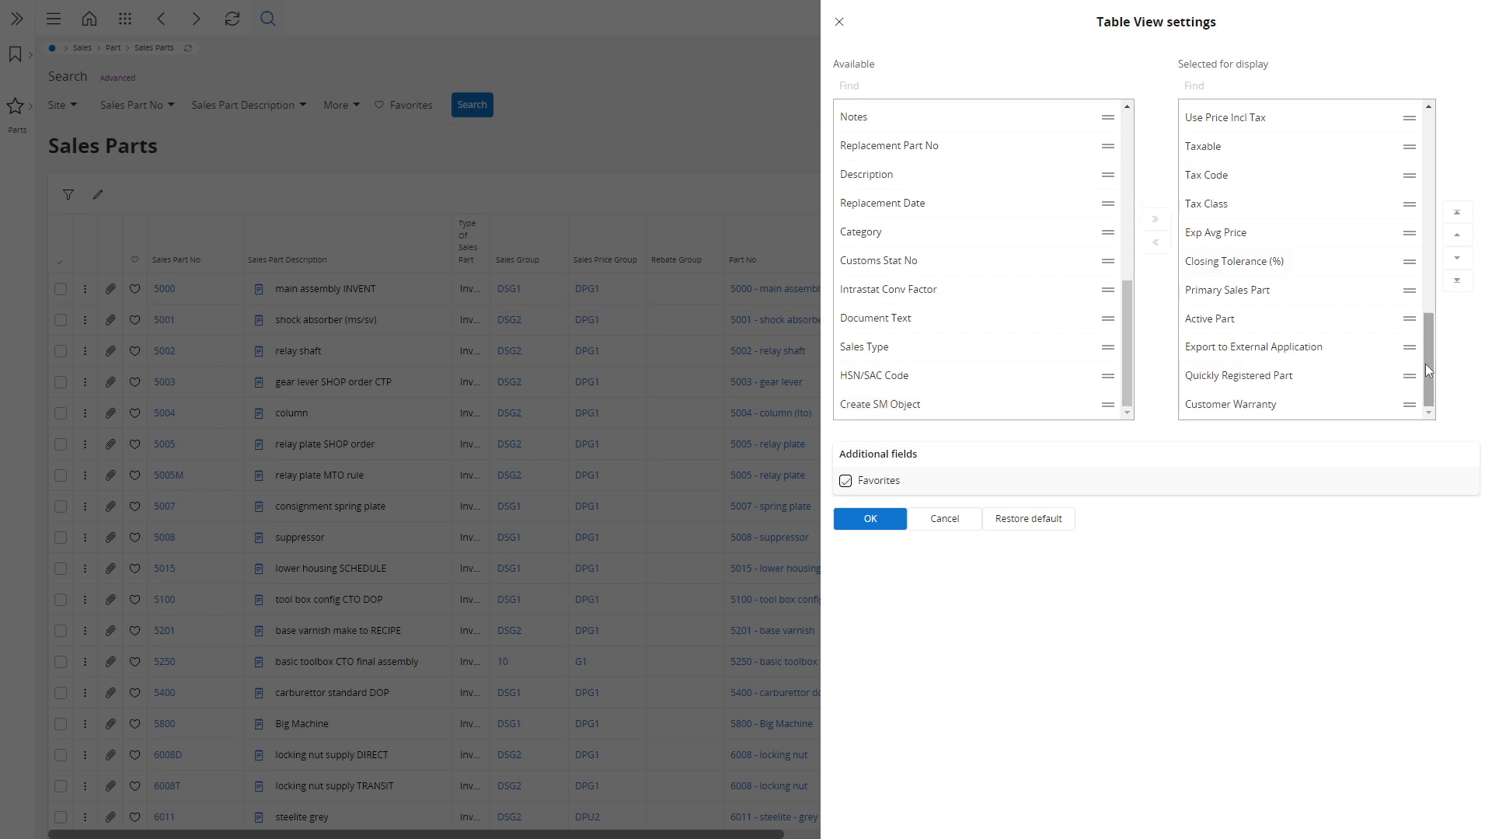
left_click_drag(1433, 371, 1432, 173)
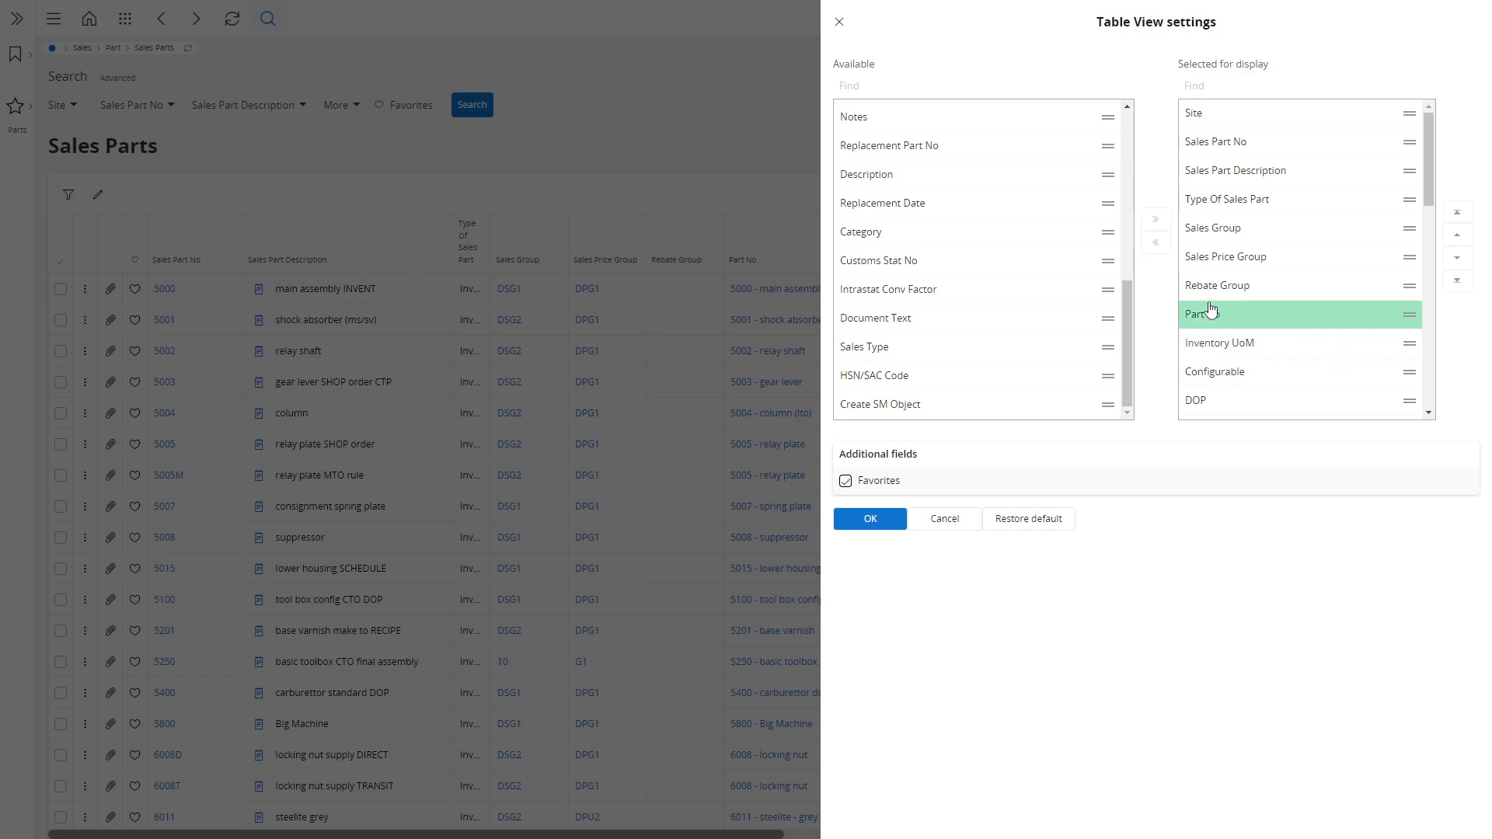
left_click(871, 519)
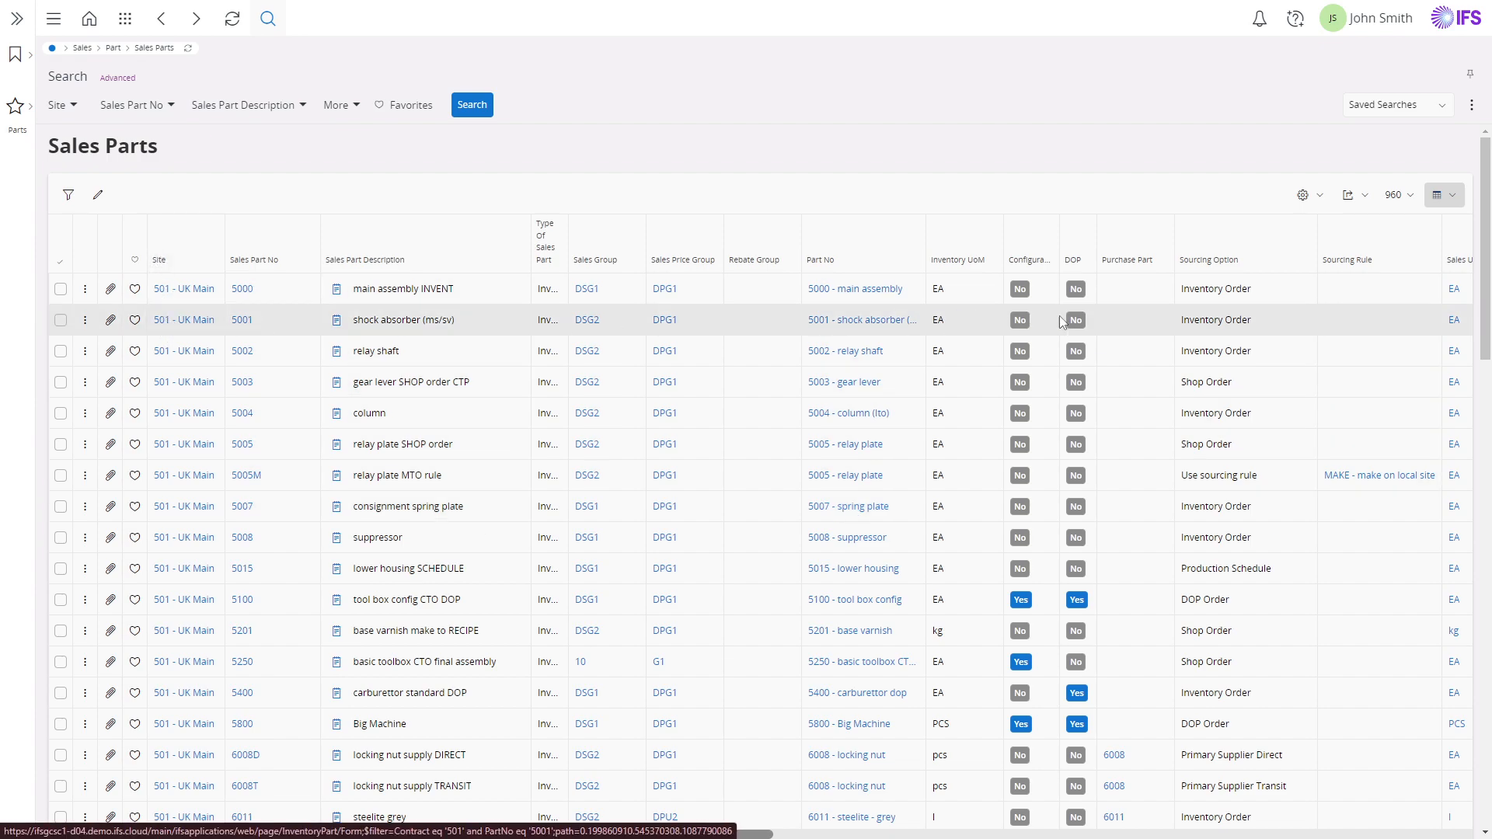
Switch the sales parts to List View and open its column settings.
left_click(1460, 195)
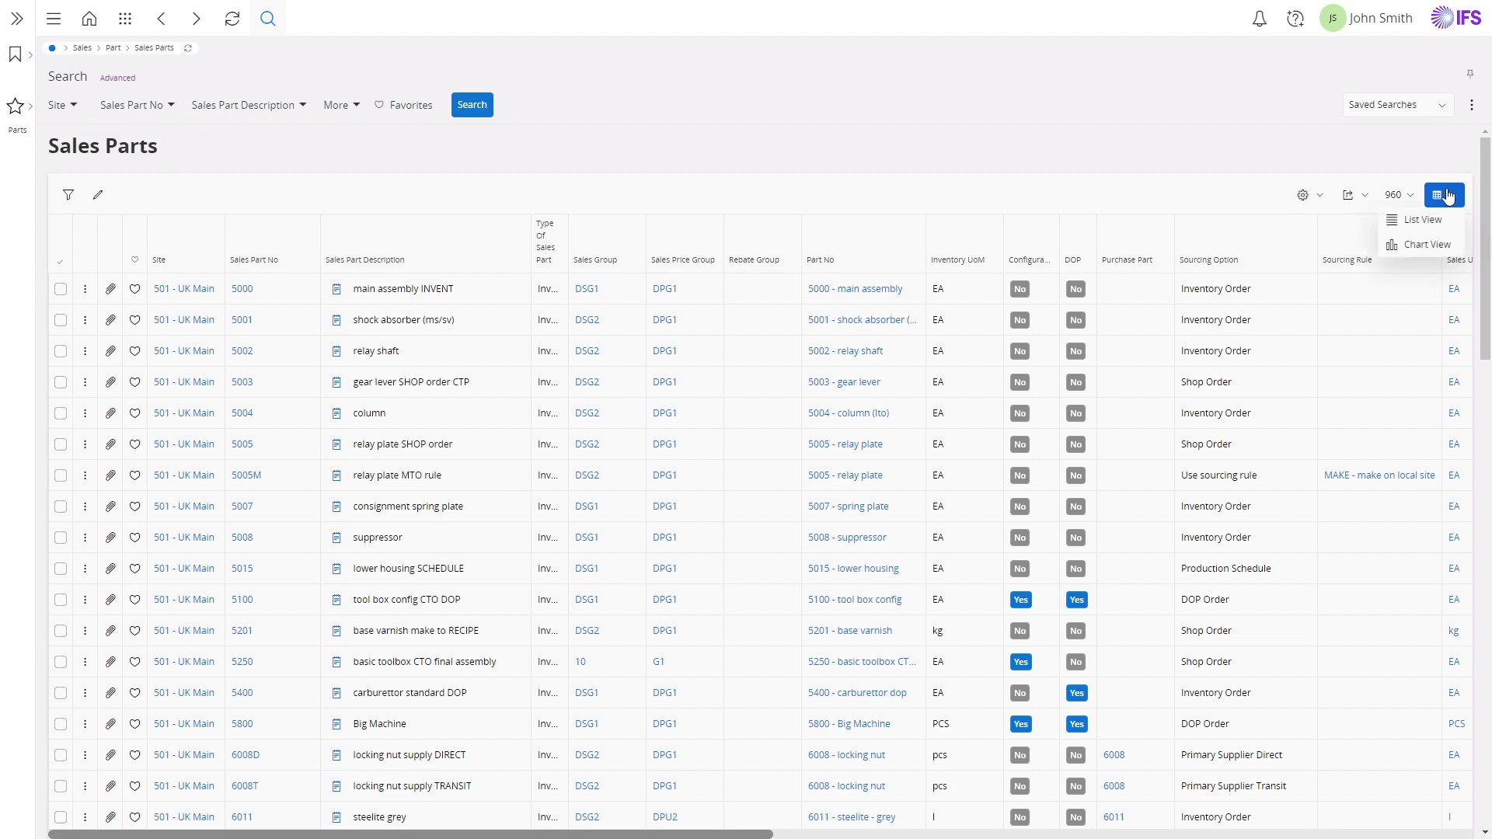
left_click(1439, 225)
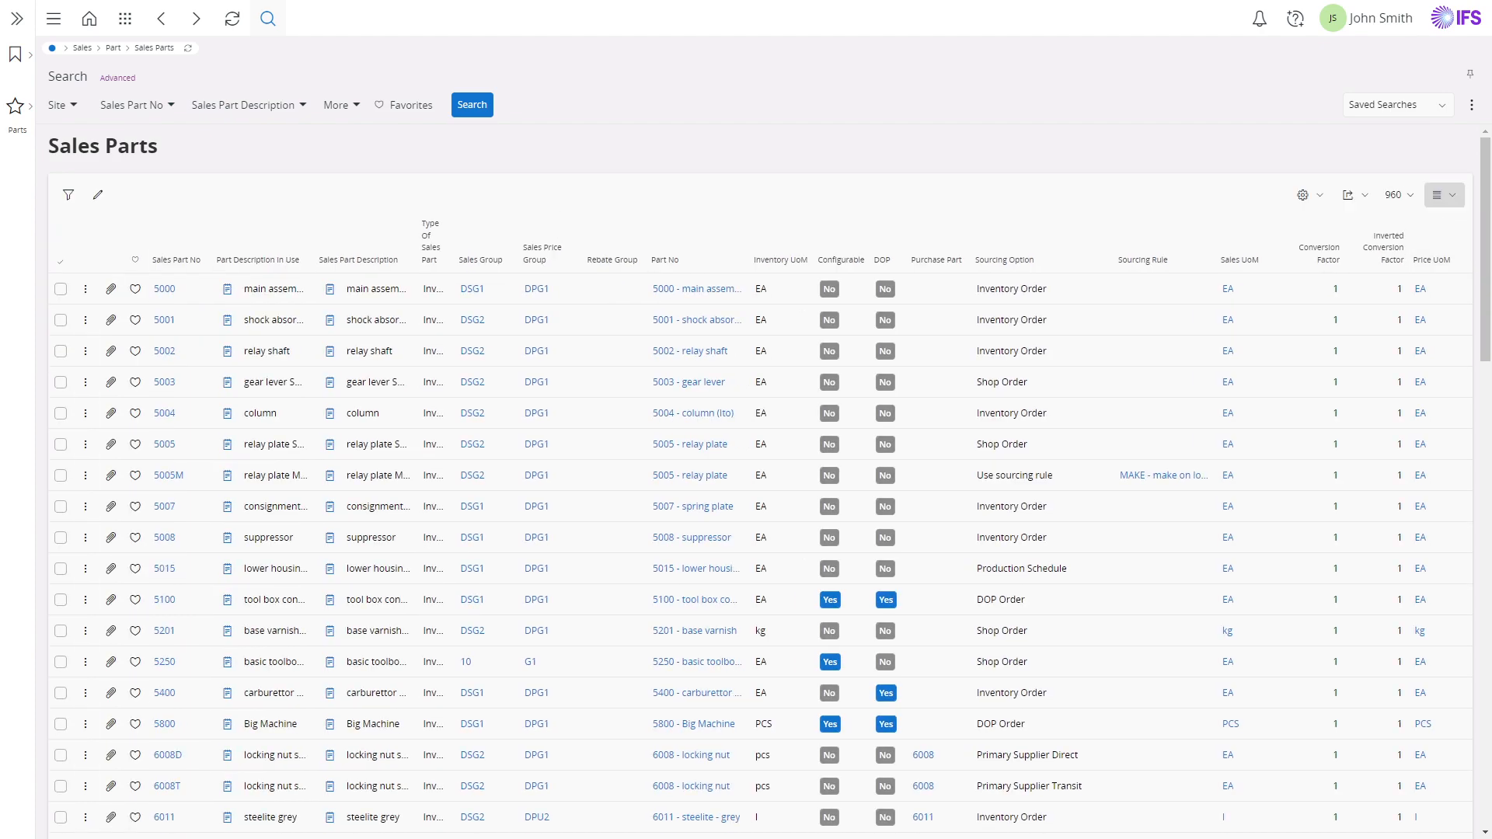
left_click(1302, 195)
left_click(1319, 224)
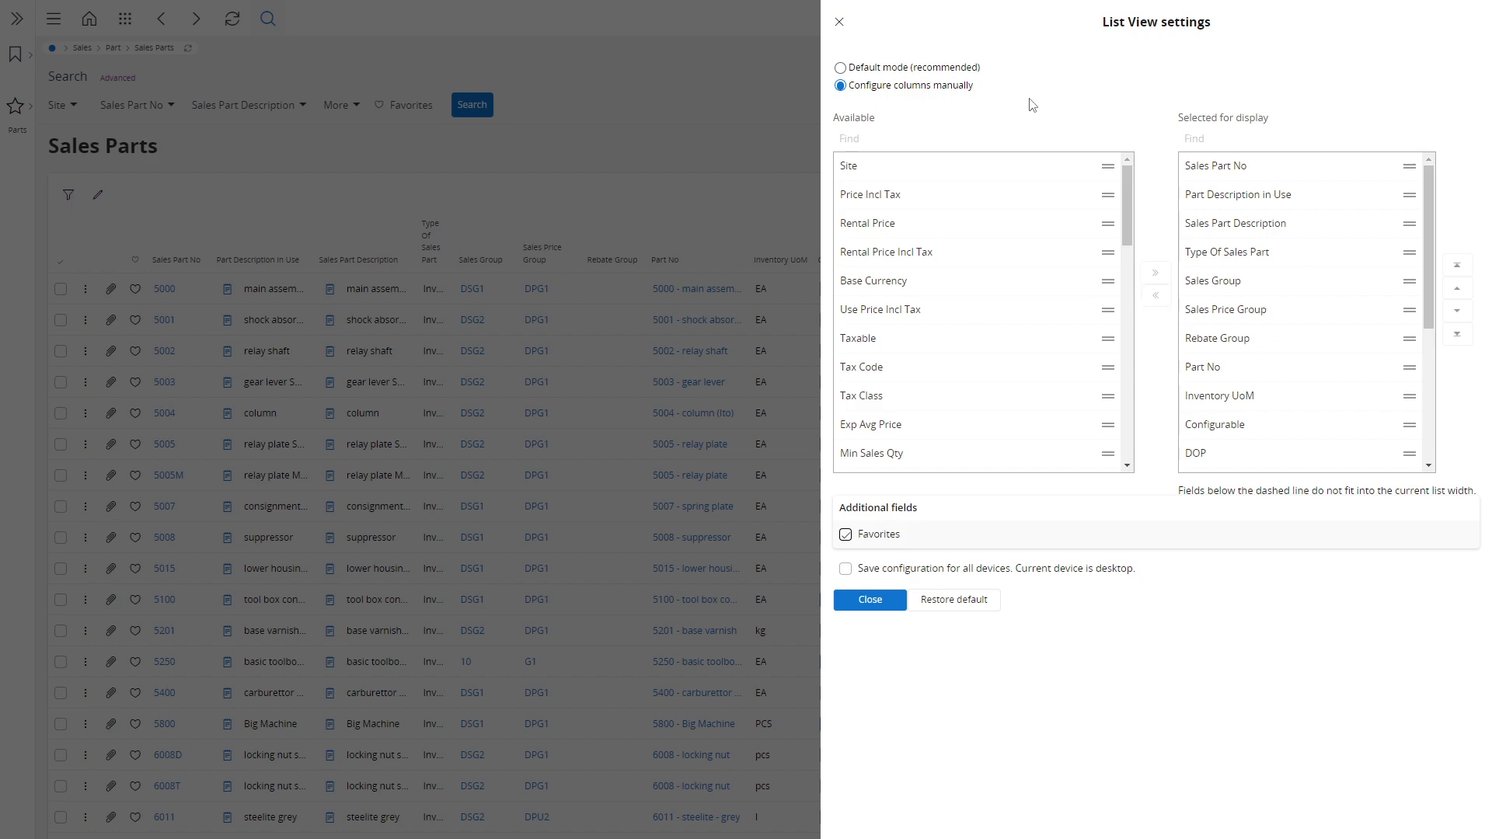
Compare Default mode with Configure columns manually in the List View settings and inspect the end of the displayed columns.
left_click(841, 68)
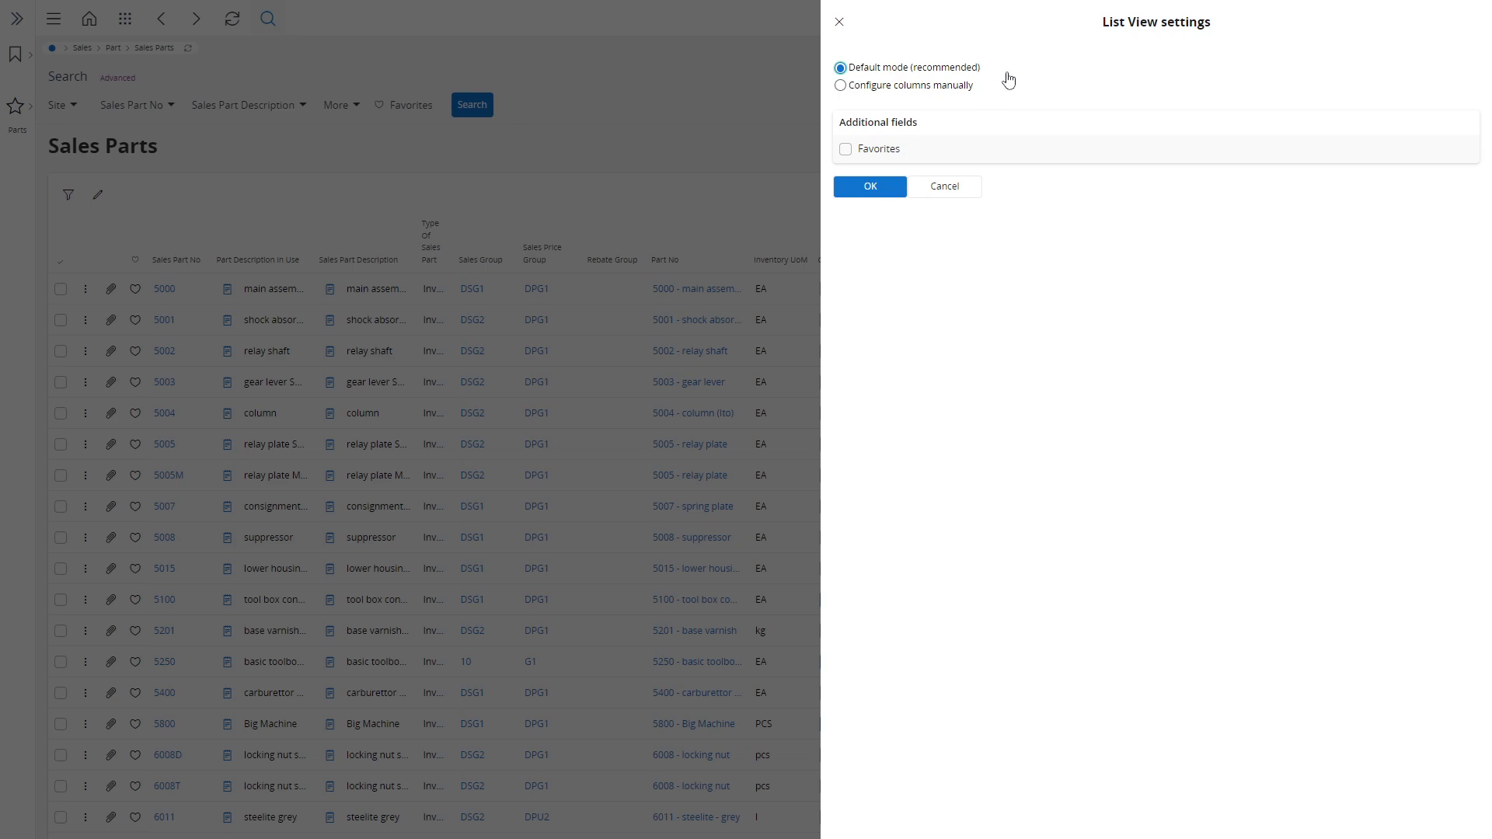
left_click(841, 87)
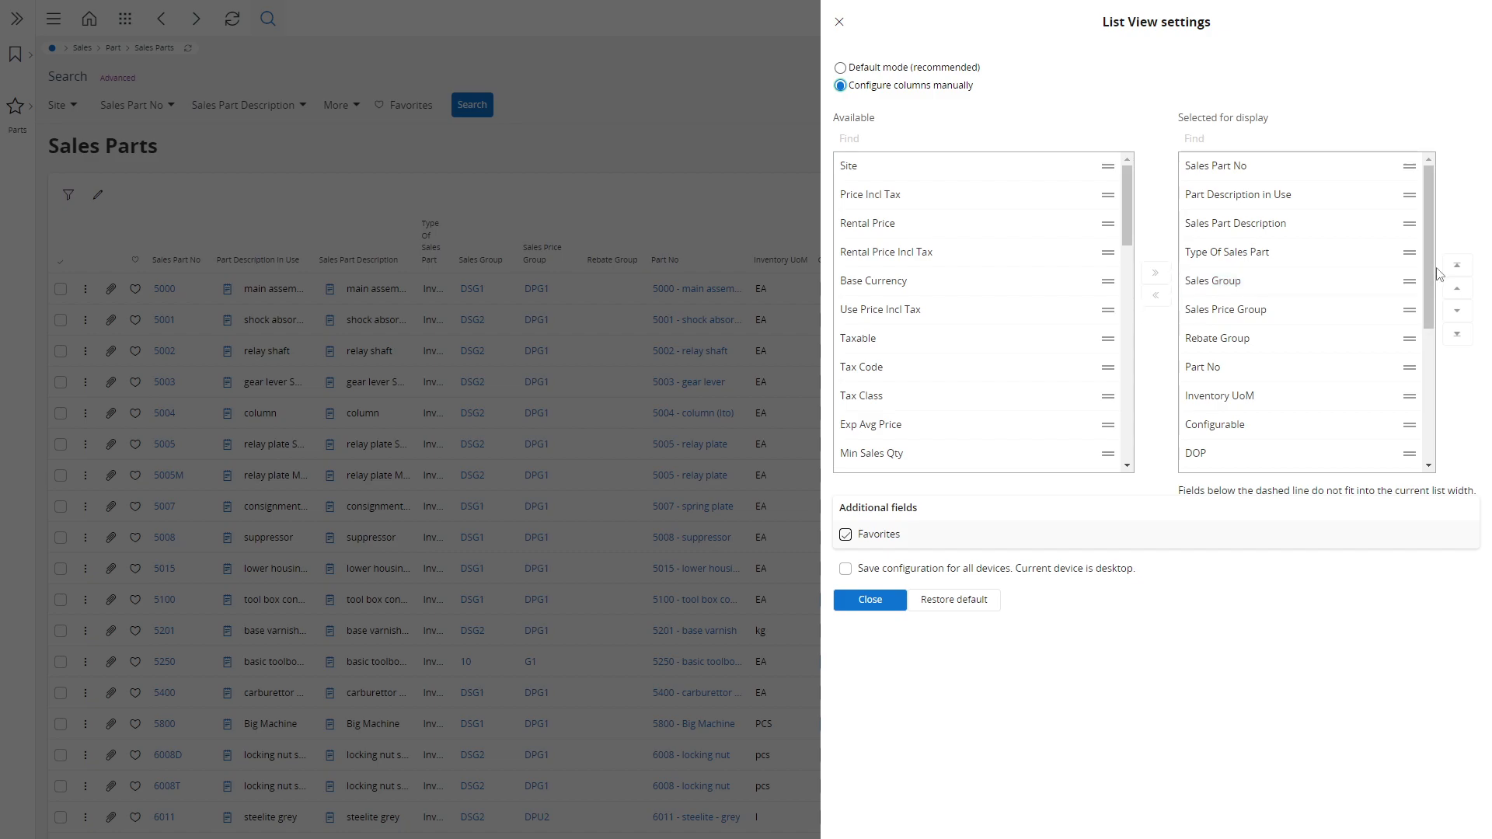
left_click_drag(1428, 271, 1425, 416)
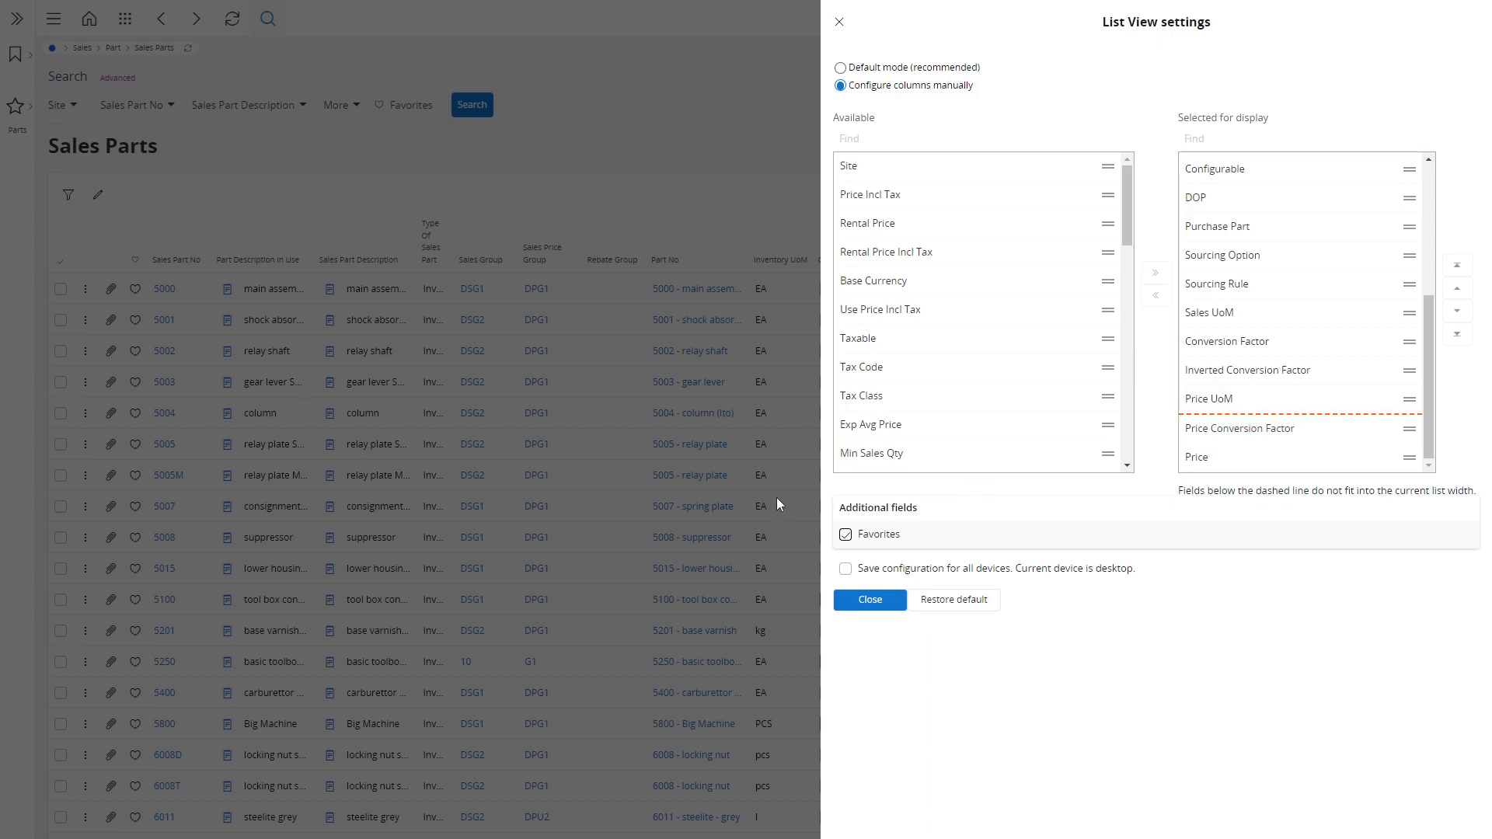
Examine at different browser zoom levels which displayed columns fall below the dashed line of the list width.
key("ctrl+plus")
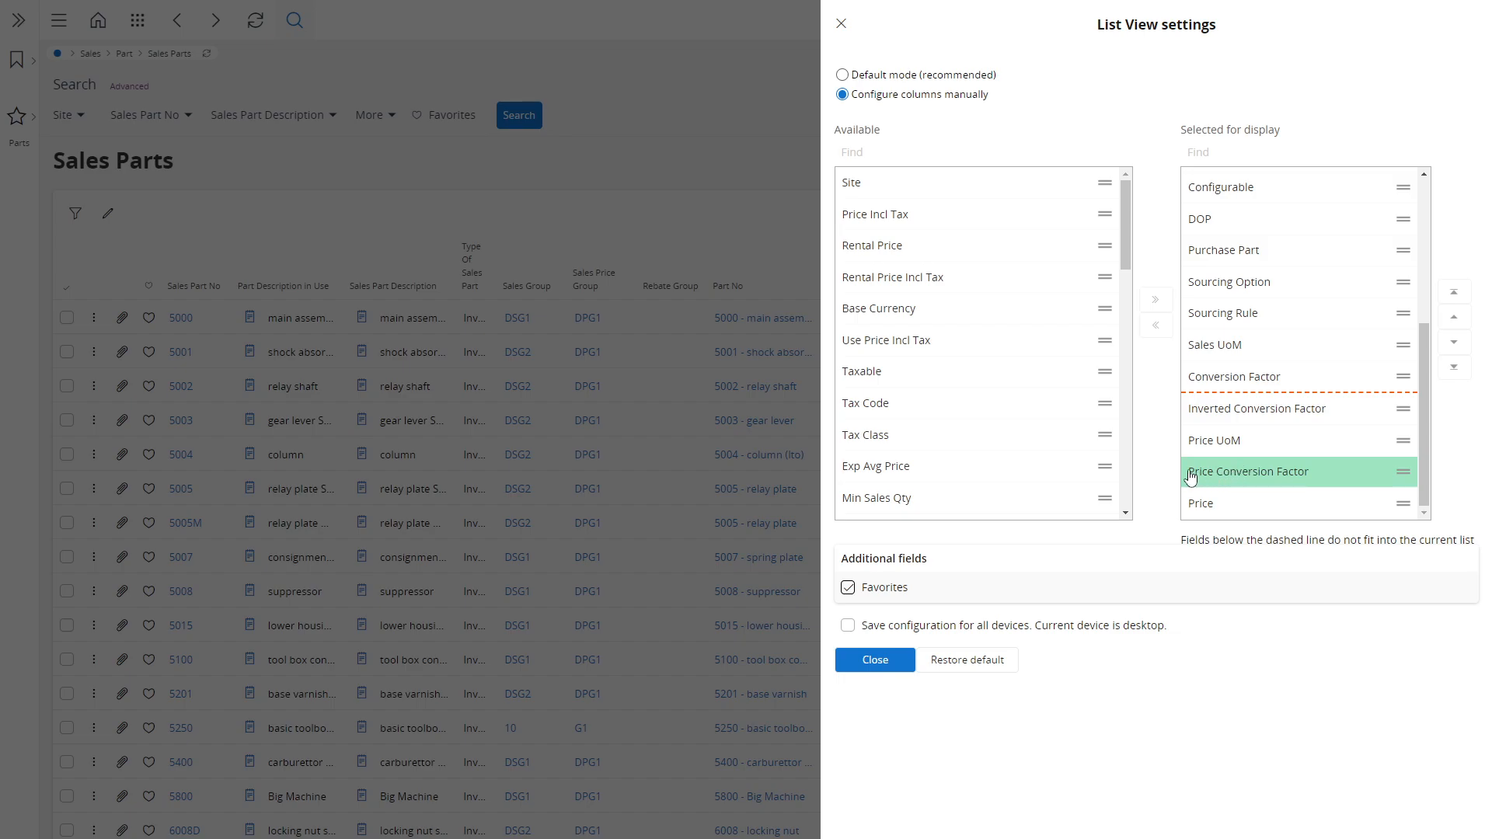
key("ctrl+minus")
key("ctrl+minus")
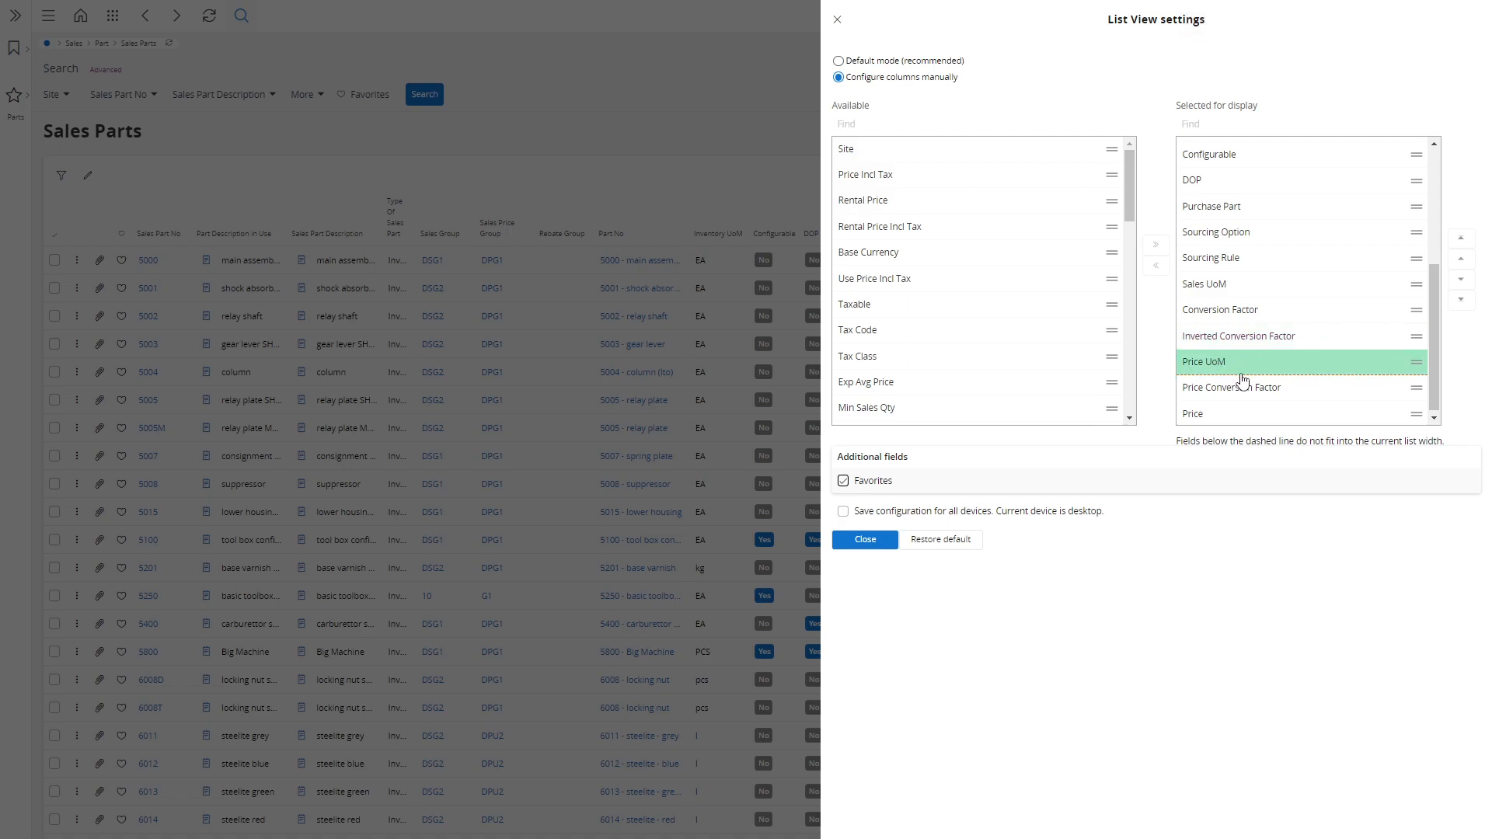
key("ctrl+minus")
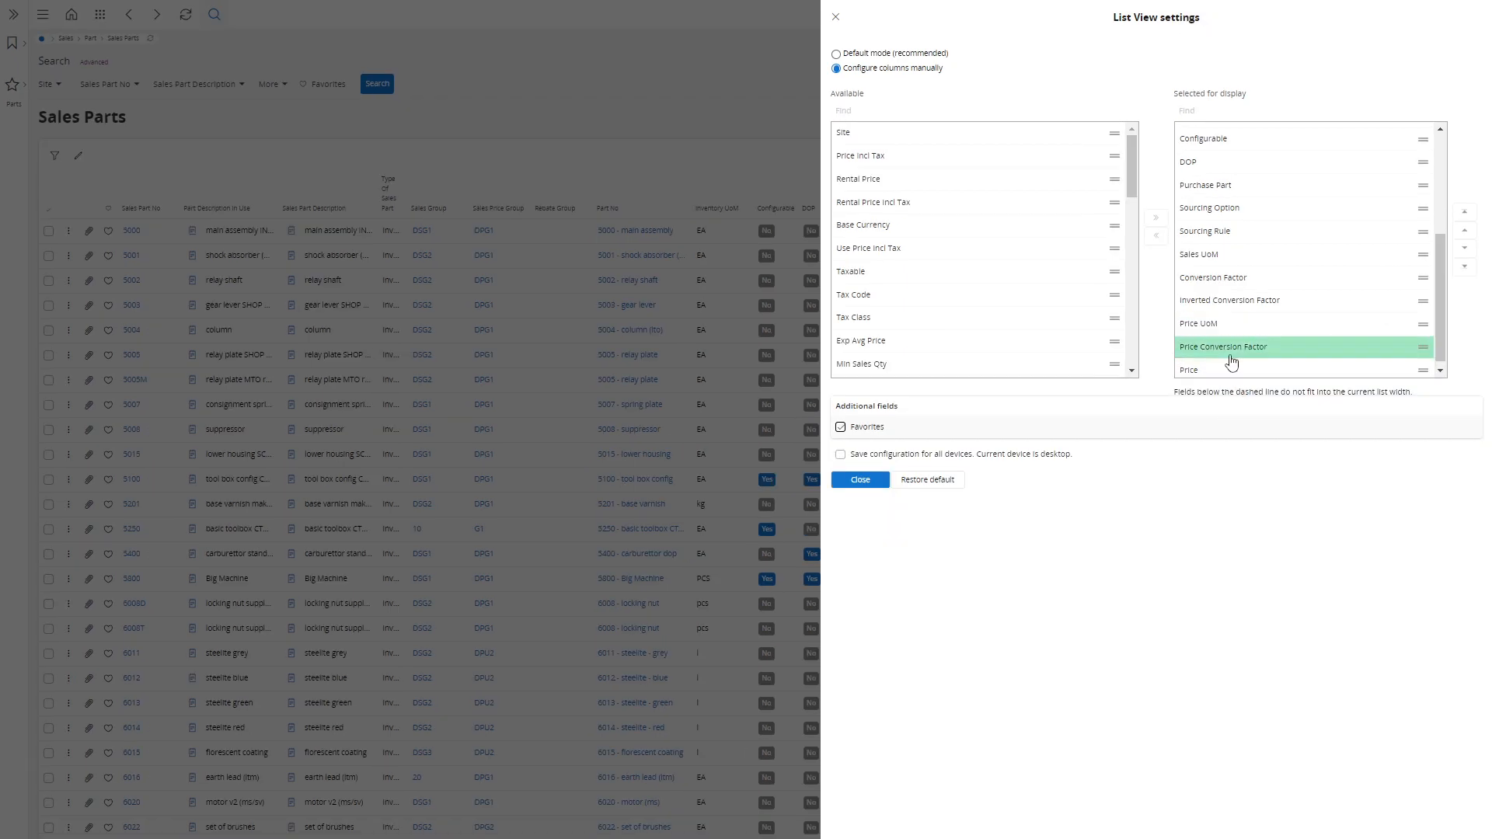
scroll(1348, 368, "down", 1)
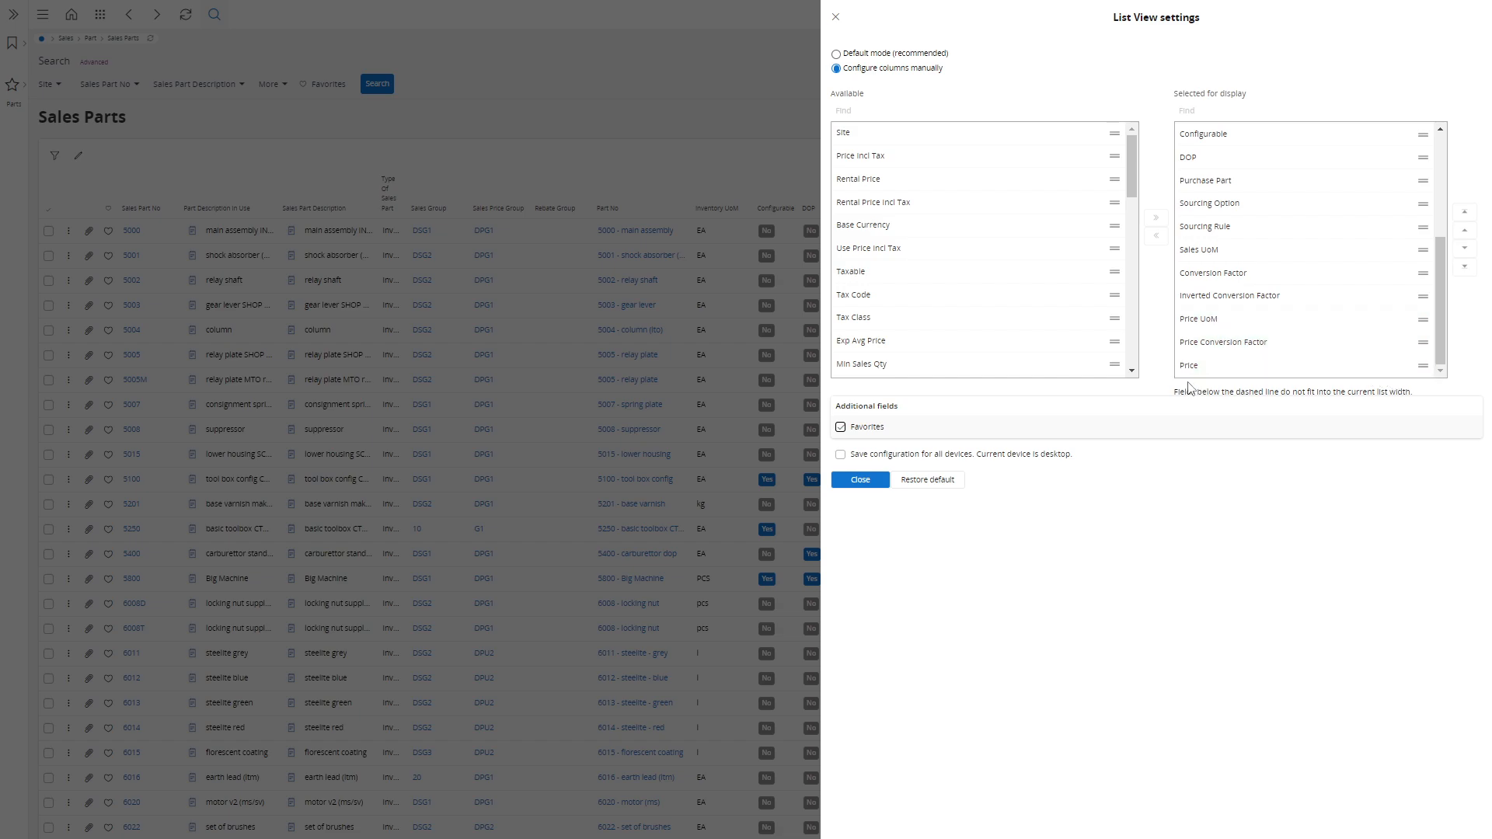
key("ctrl+plus")
key("ctrl+plus")
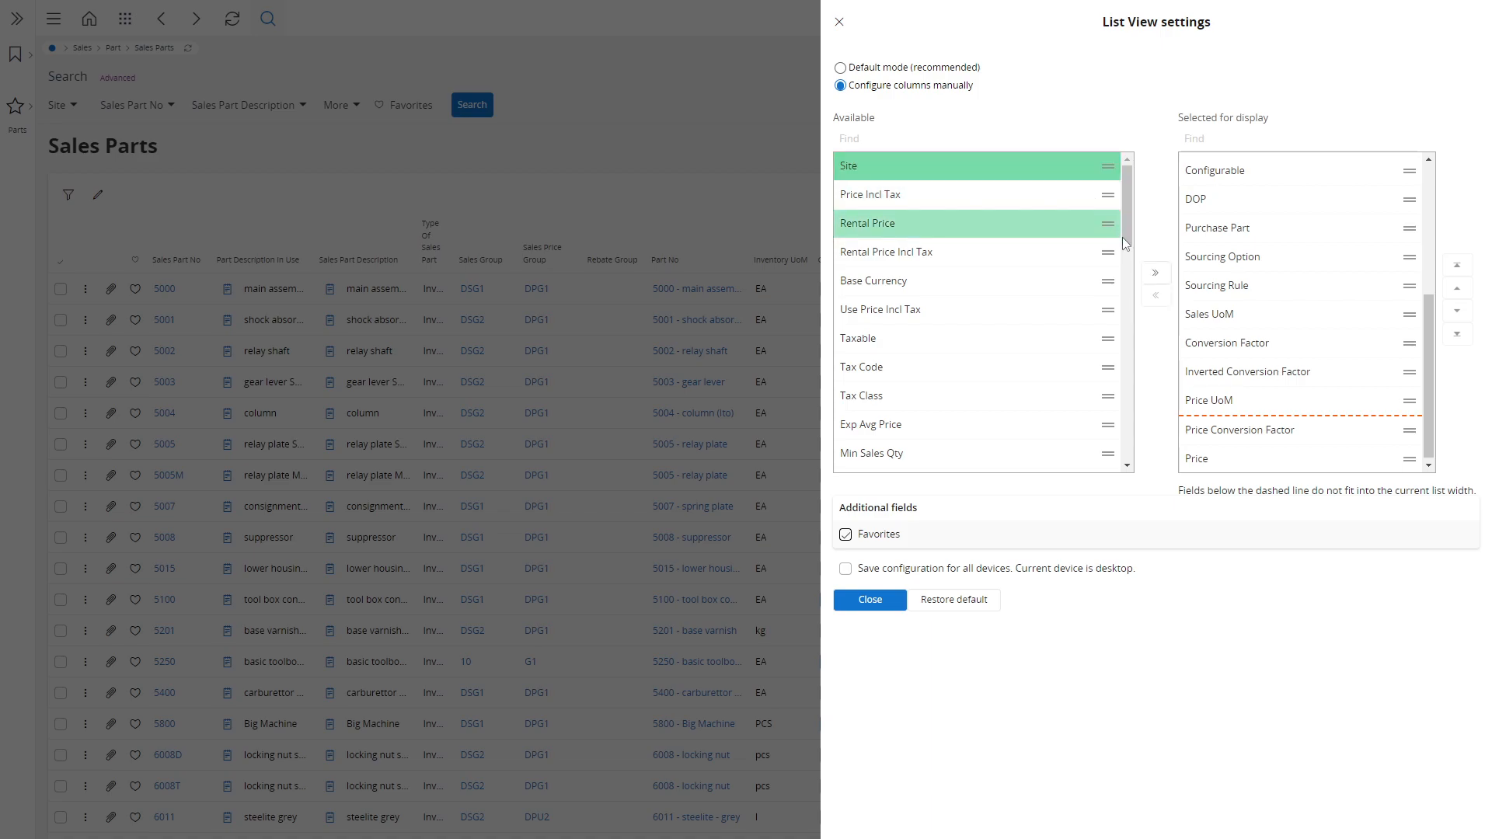
Add Site to the list's displayed columns, move it to first place and apply the List View settings.
left_click(1155, 279)
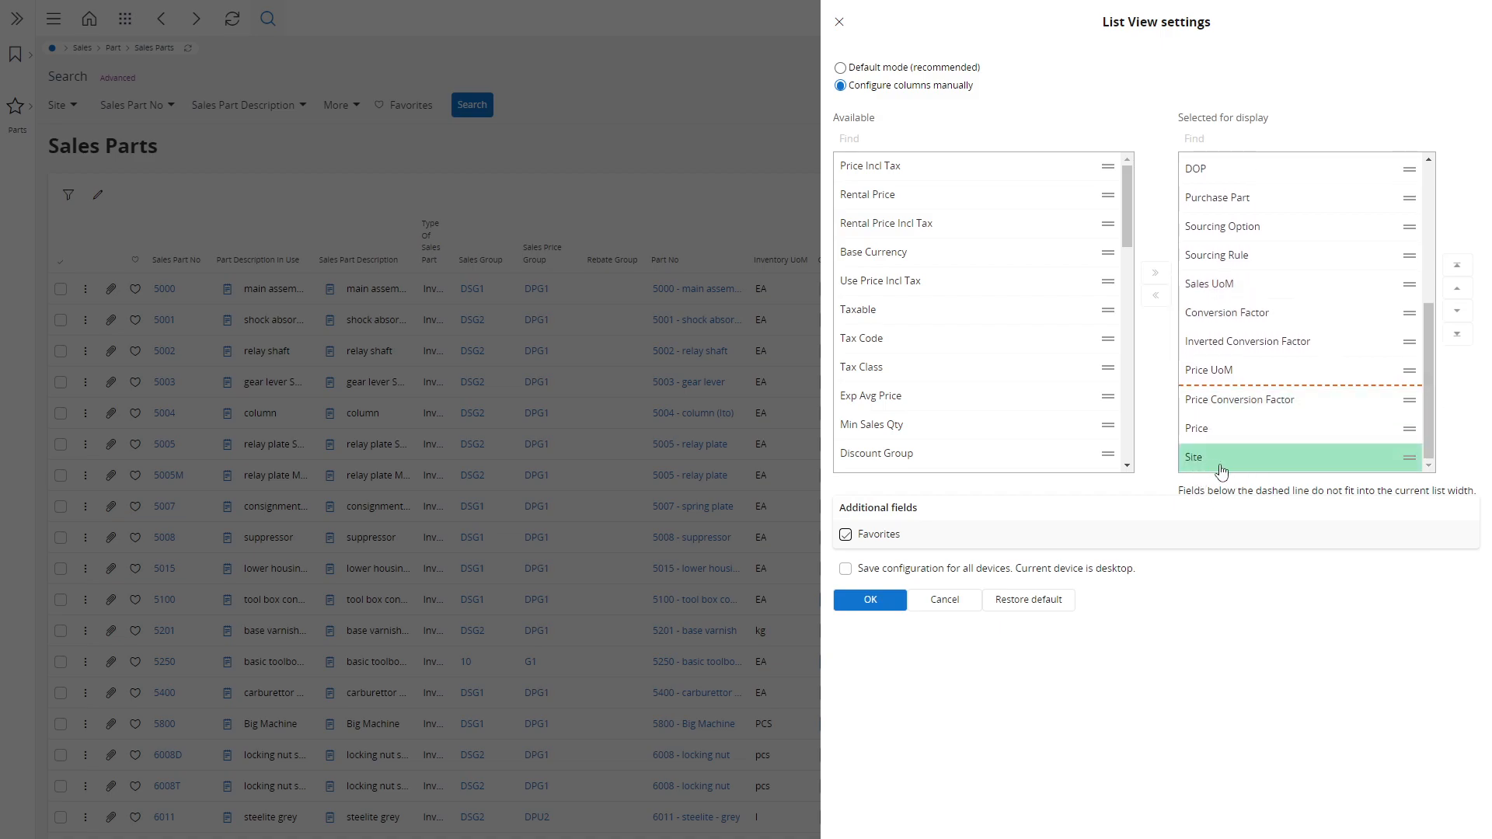
left_click(1269, 414)
left_click(1268, 462)
left_click(1459, 268)
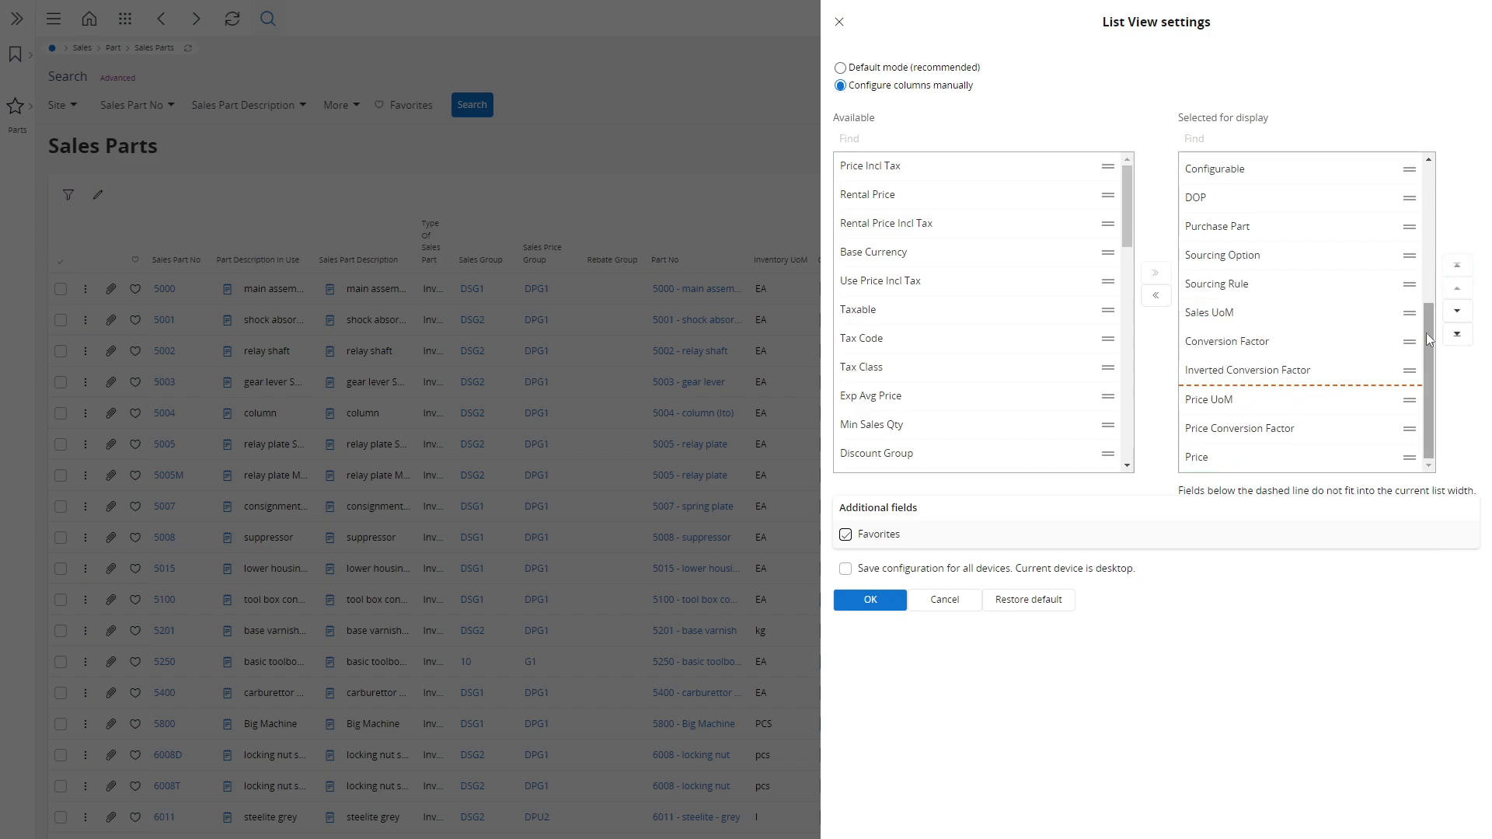
left_click_drag(1428, 336, 1430, 171)
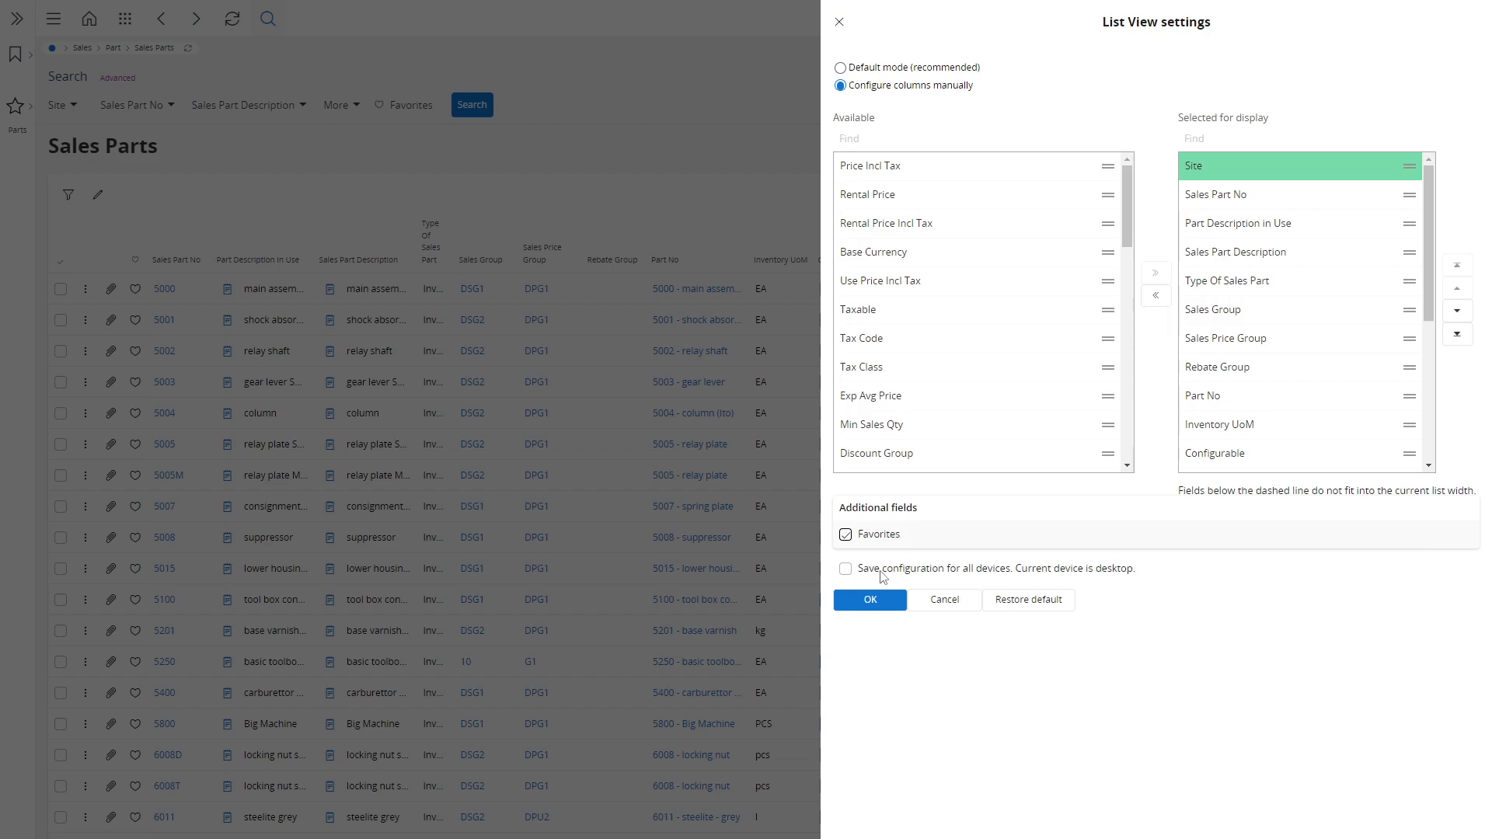
left_click(1184, 464)
left_click(870, 602)
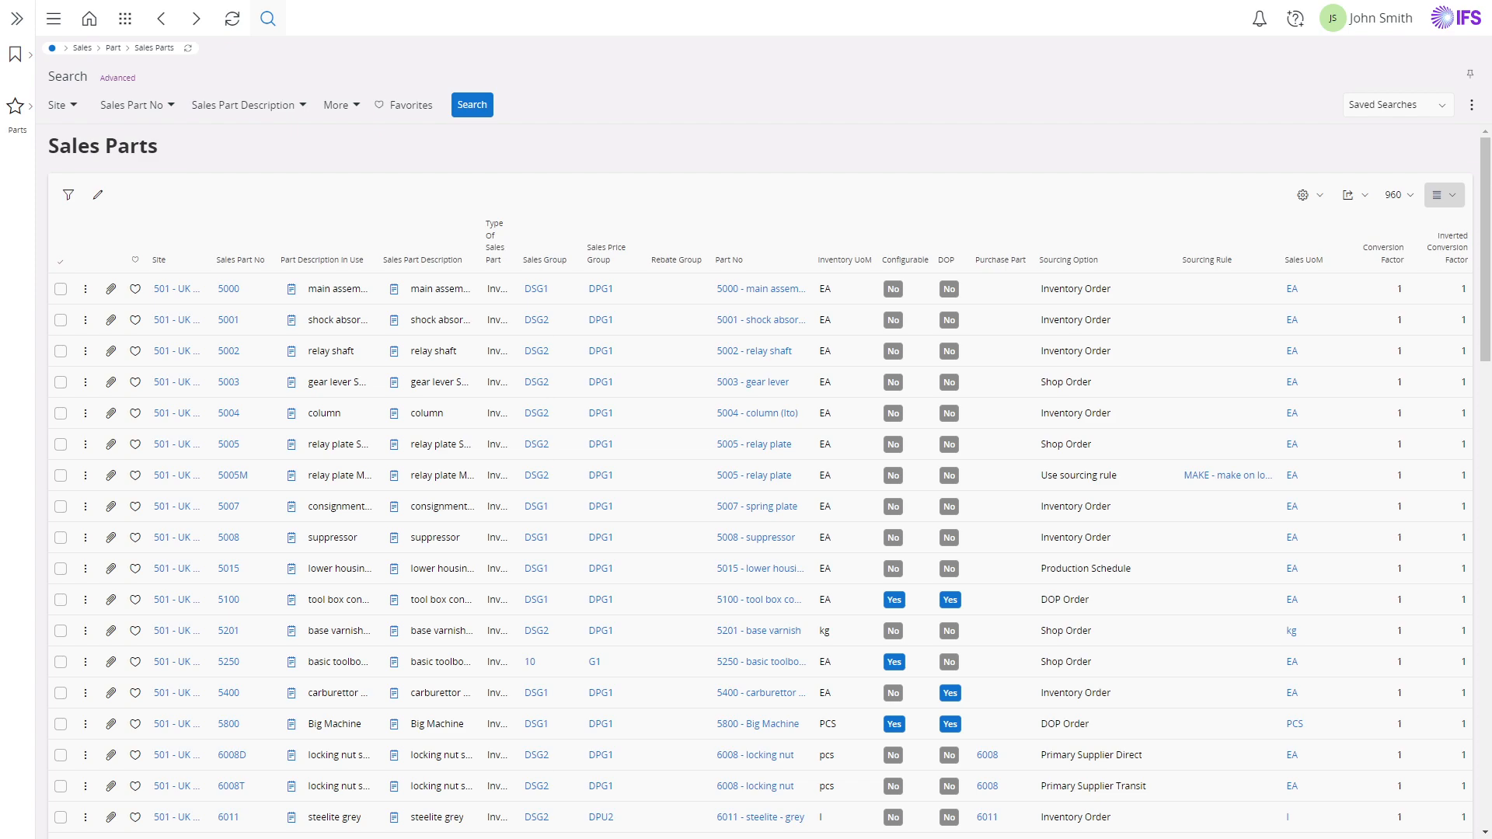
Set the list to 24 rows per load, refresh the page and search for all sales parts.
left_click(1404, 200)
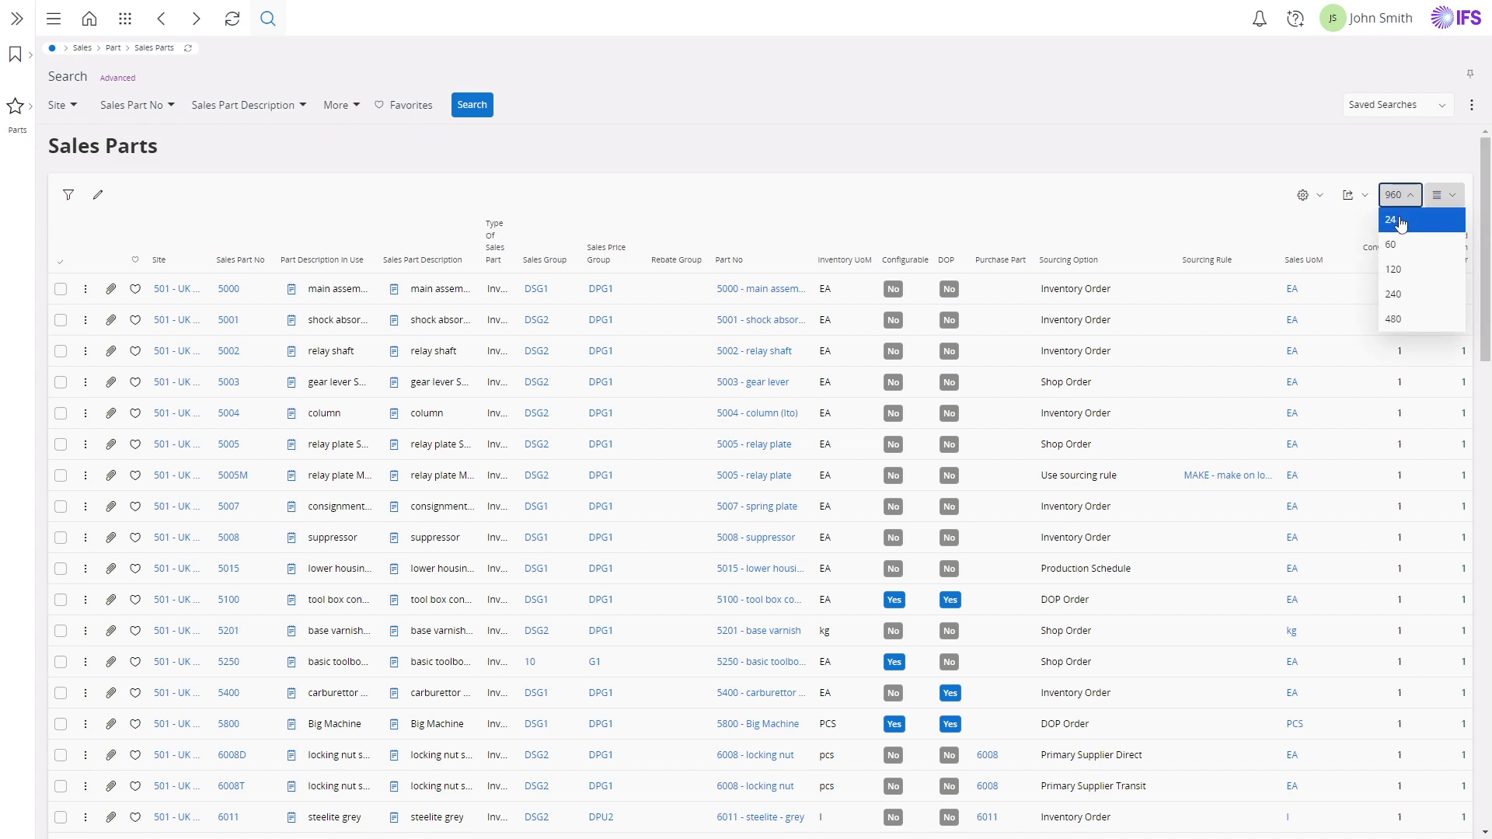
left_click(1399, 223)
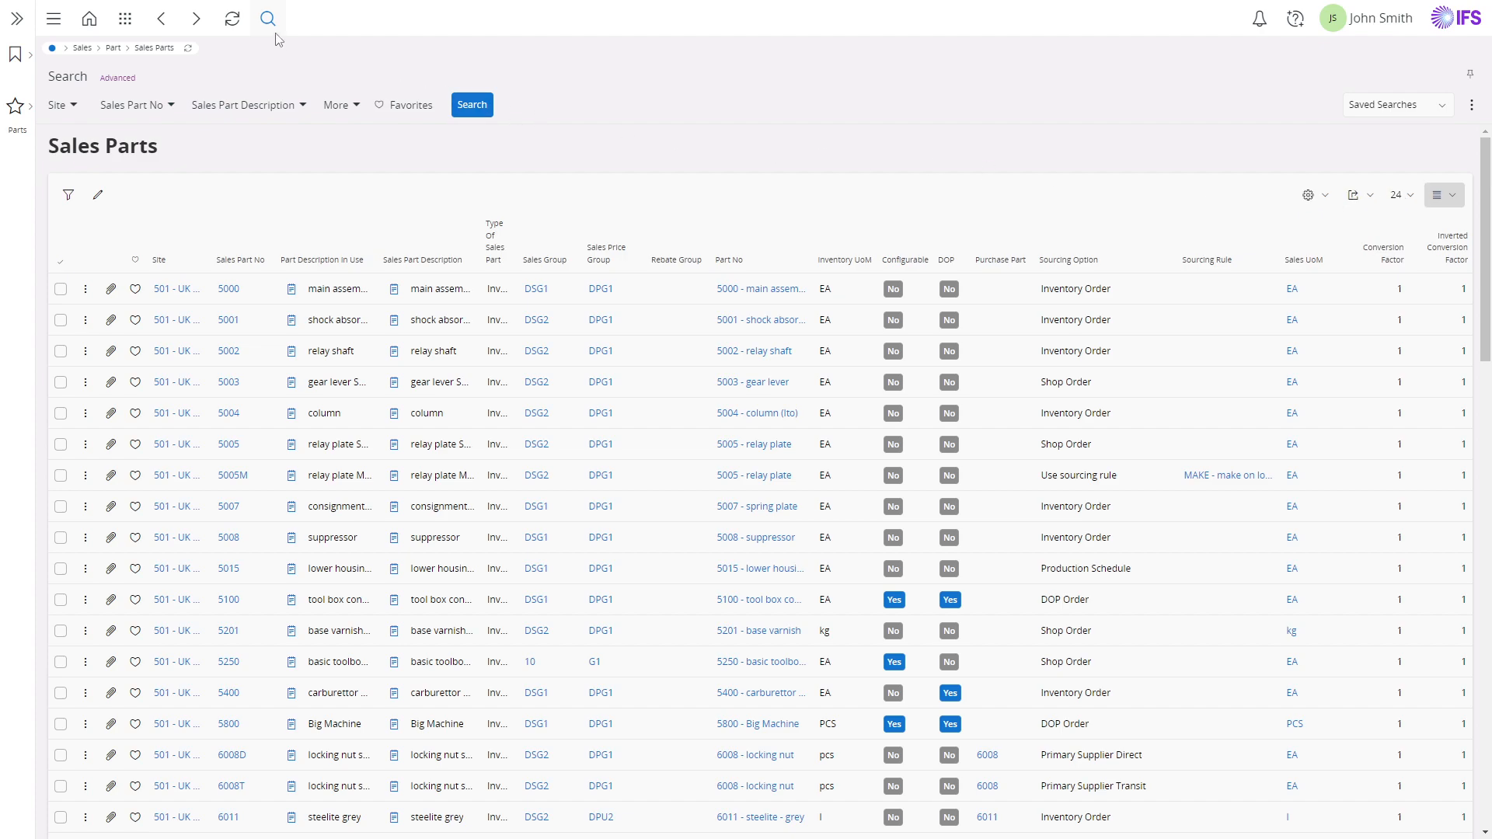
left_click(234, 25)
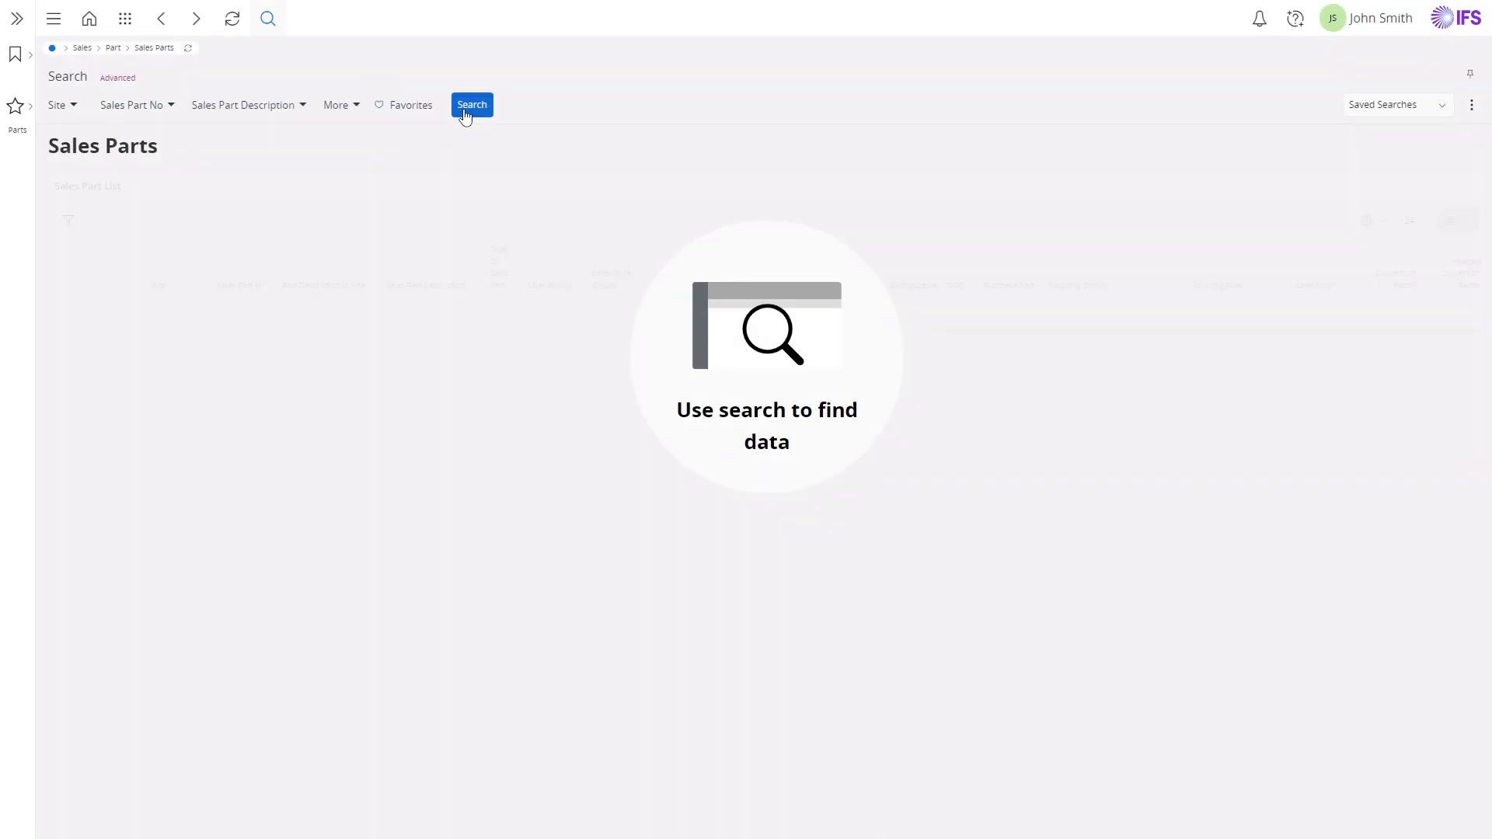
left_click(472, 105)
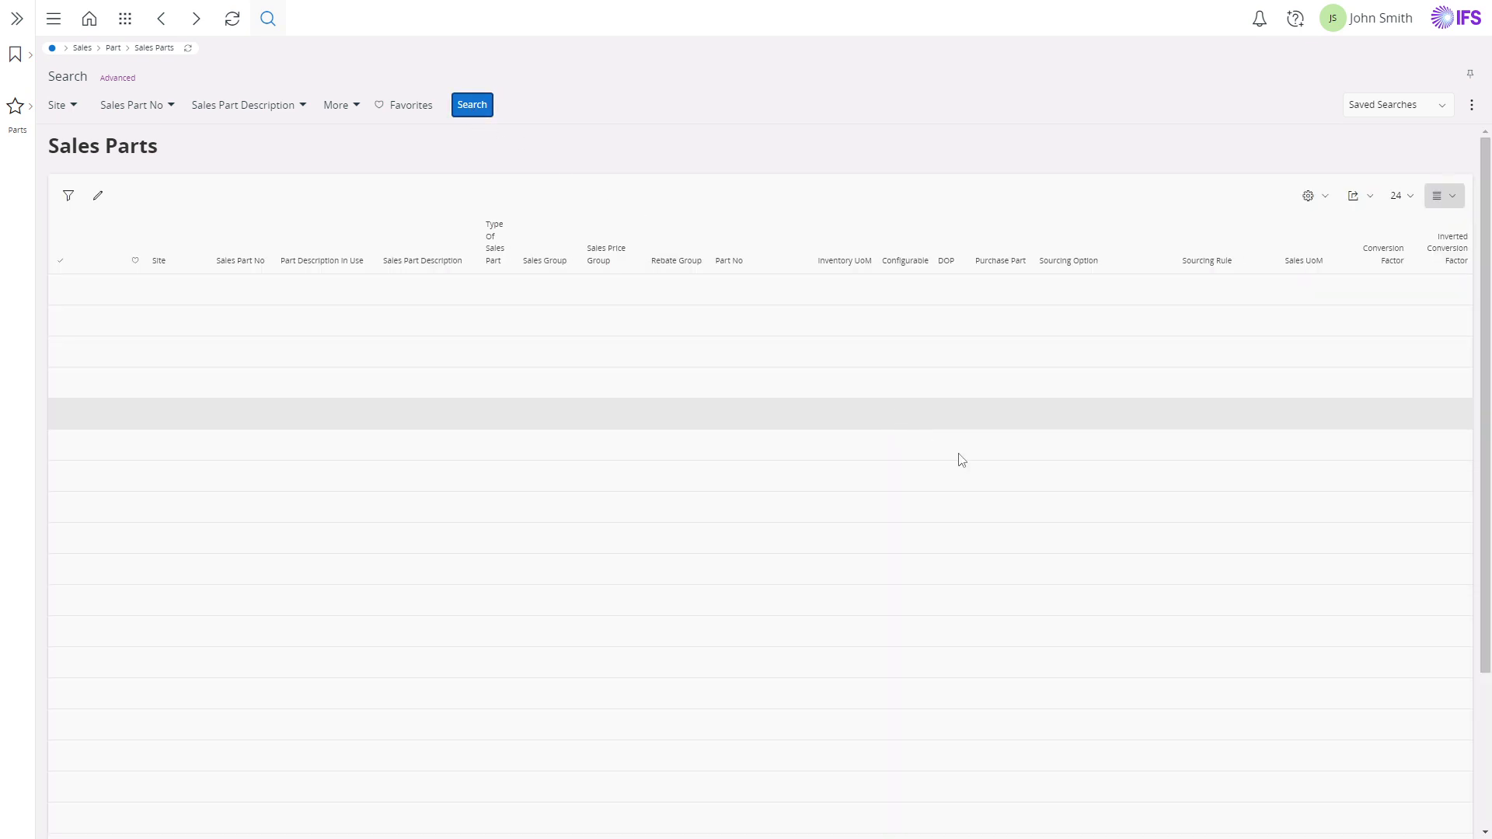
Load the next batch of rows below the first 24 sales parts and look through them.
scroll(981, 463, "down", 3)
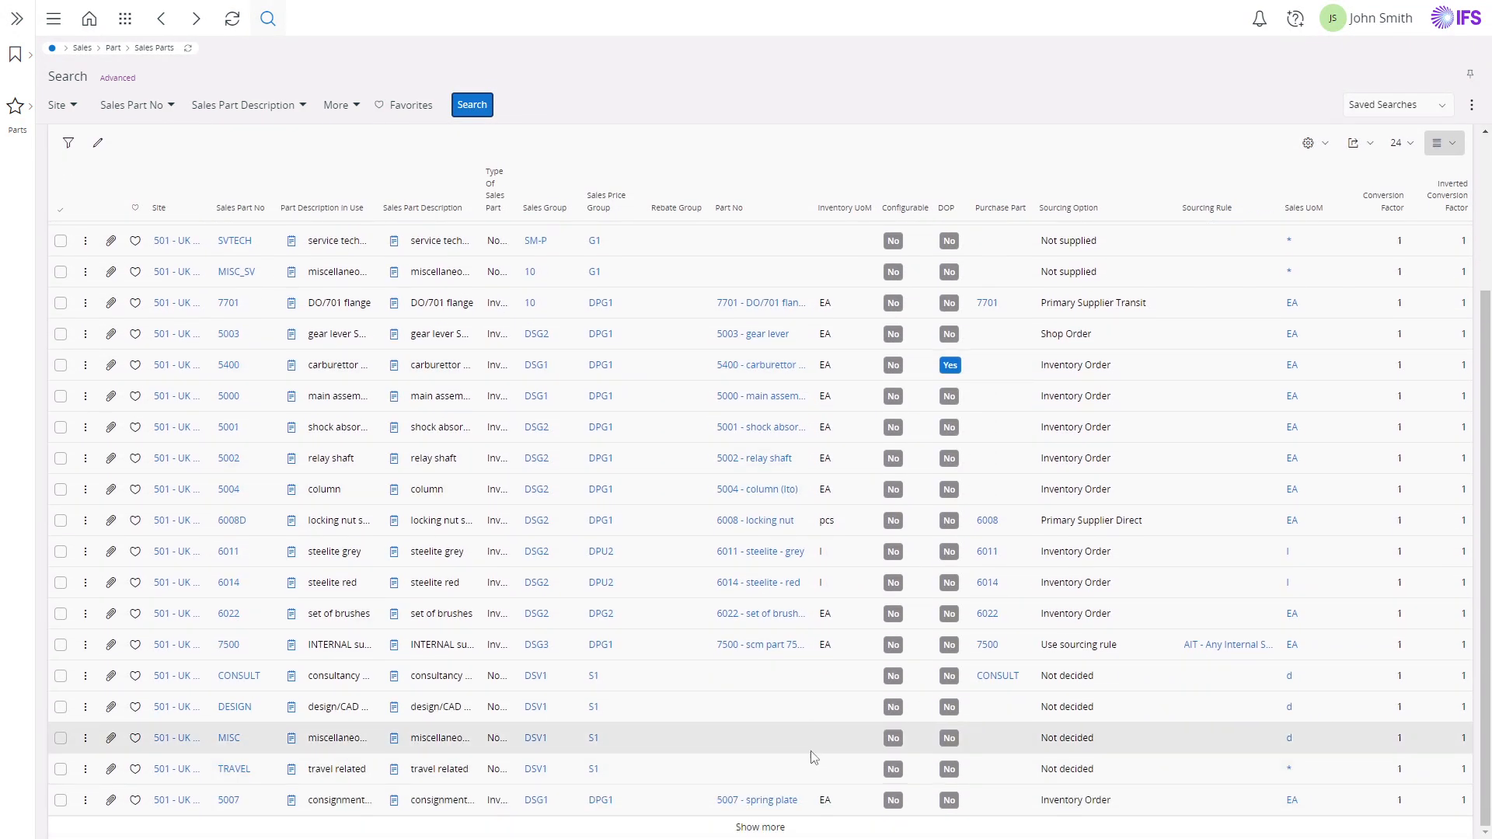
left_click(760, 829)
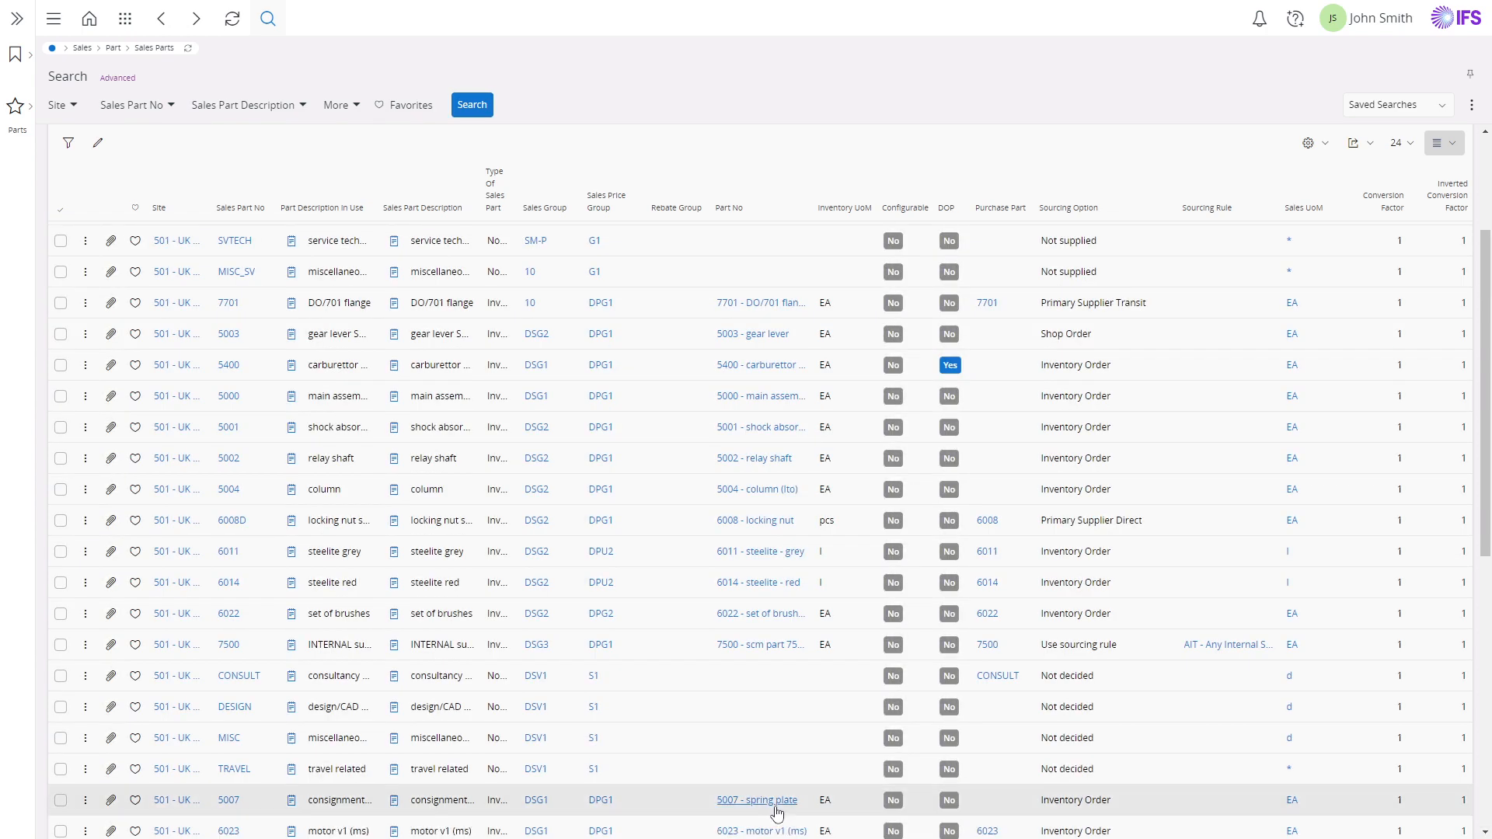
scroll(773, 816, "down", 5)
scroll(776, 812, "down", 3)
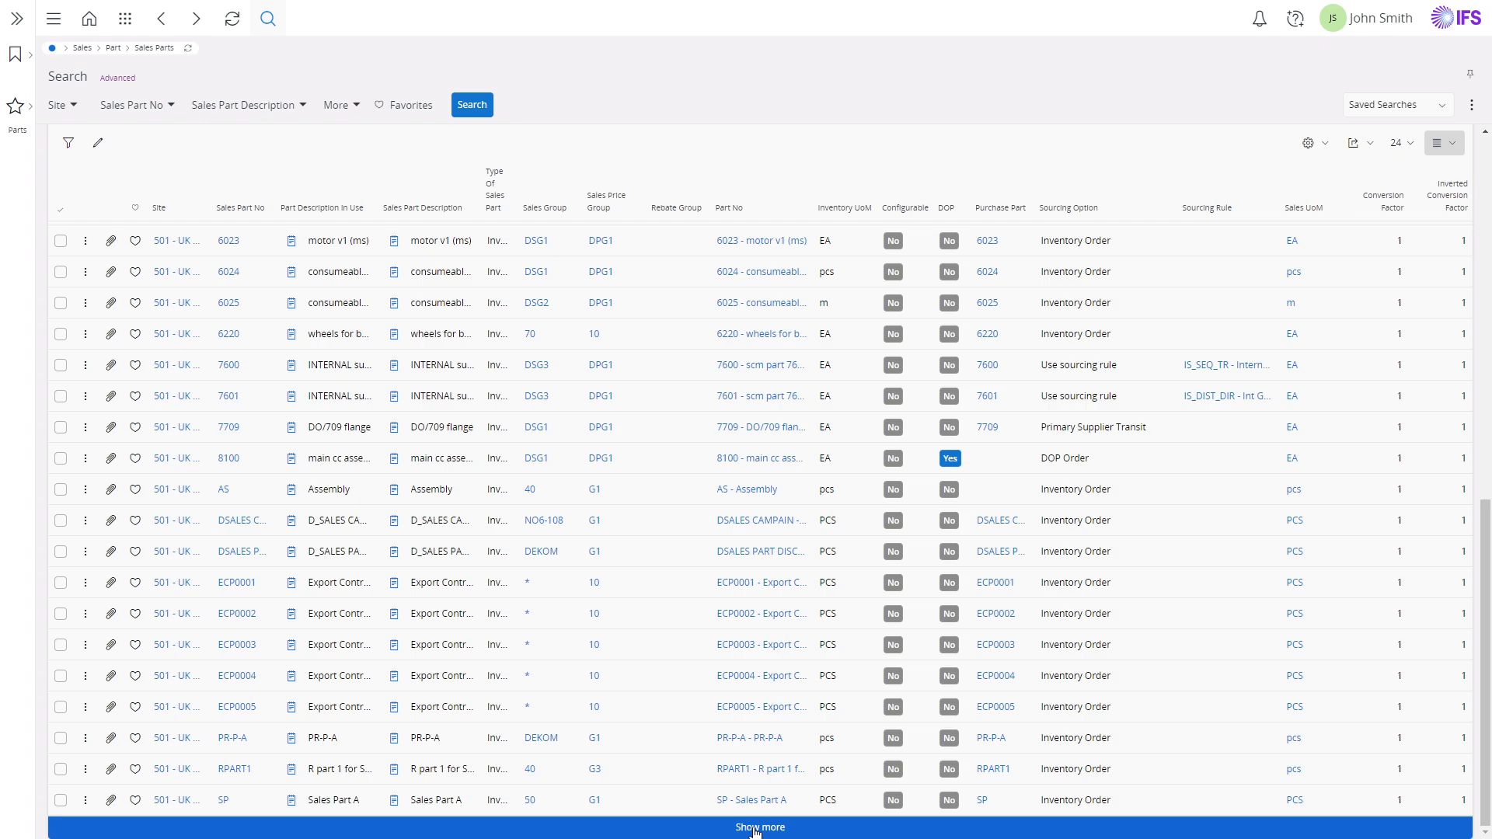
Set the list to 960 rows per load, refresh the page and search for all sales parts again.
left_click(1407, 146)
left_click(1411, 267)
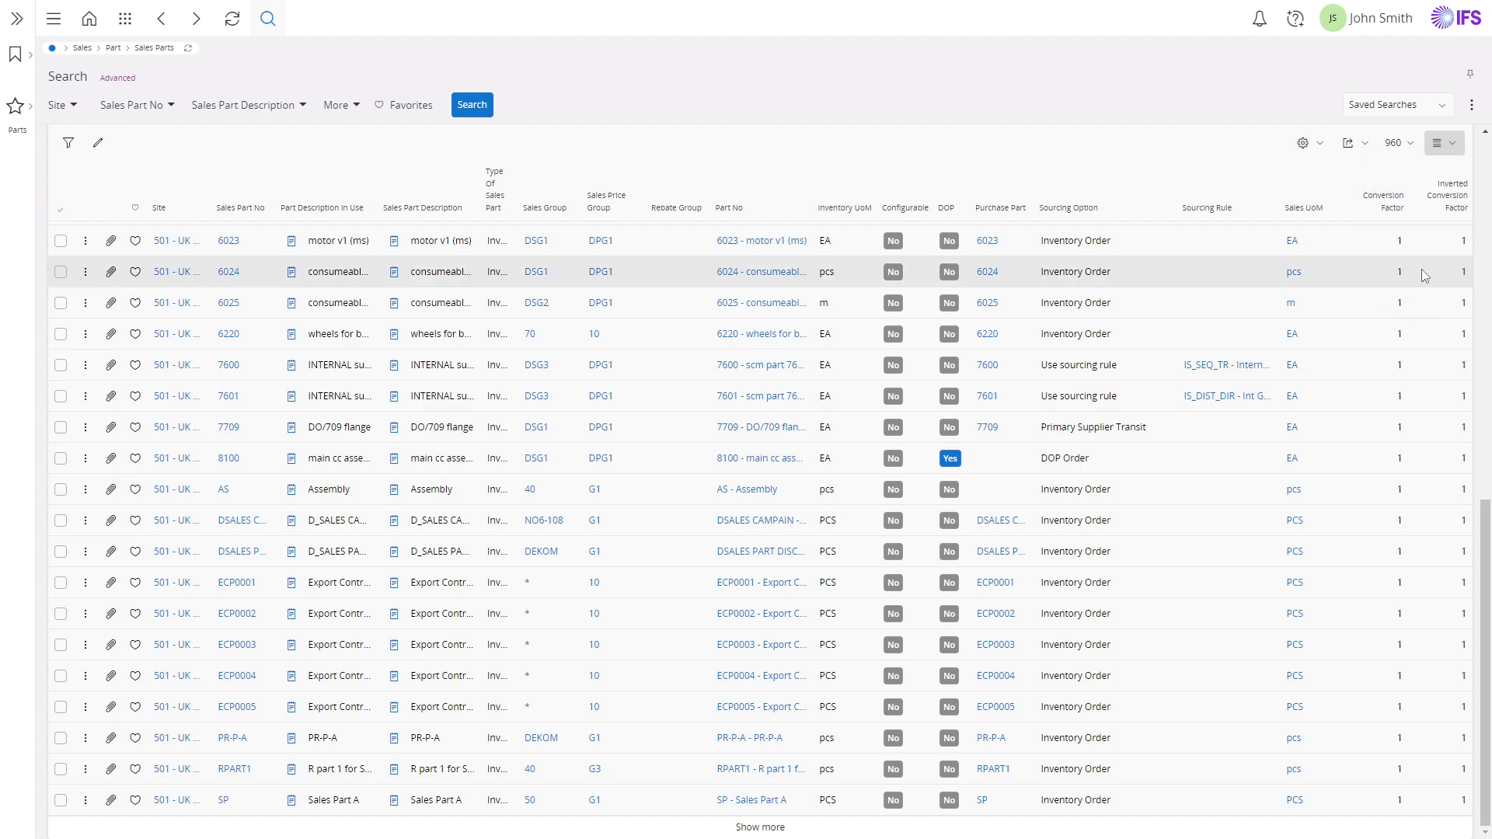
left_click(237, 26)
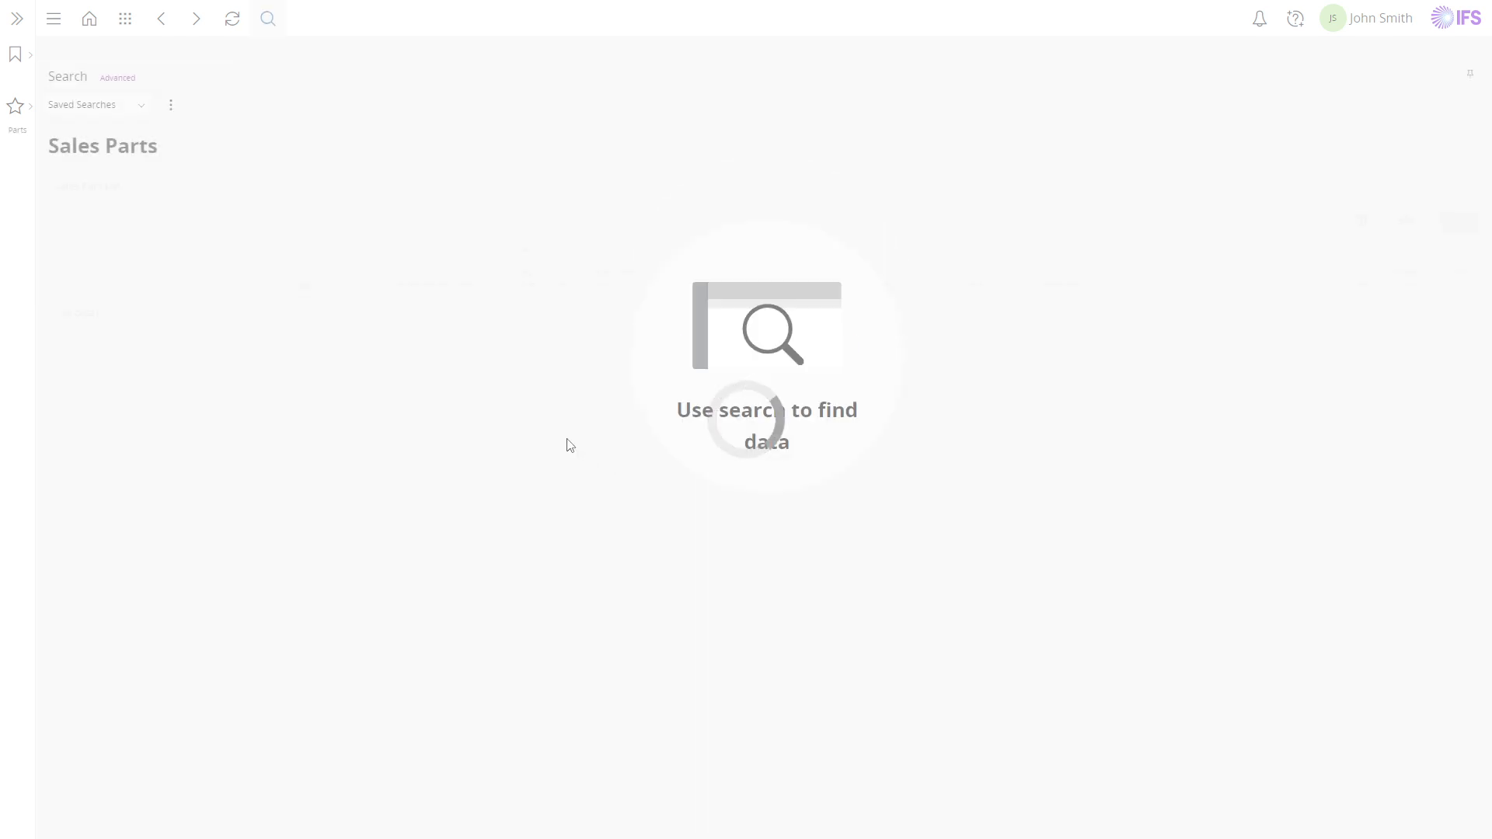
left_click(472, 107)
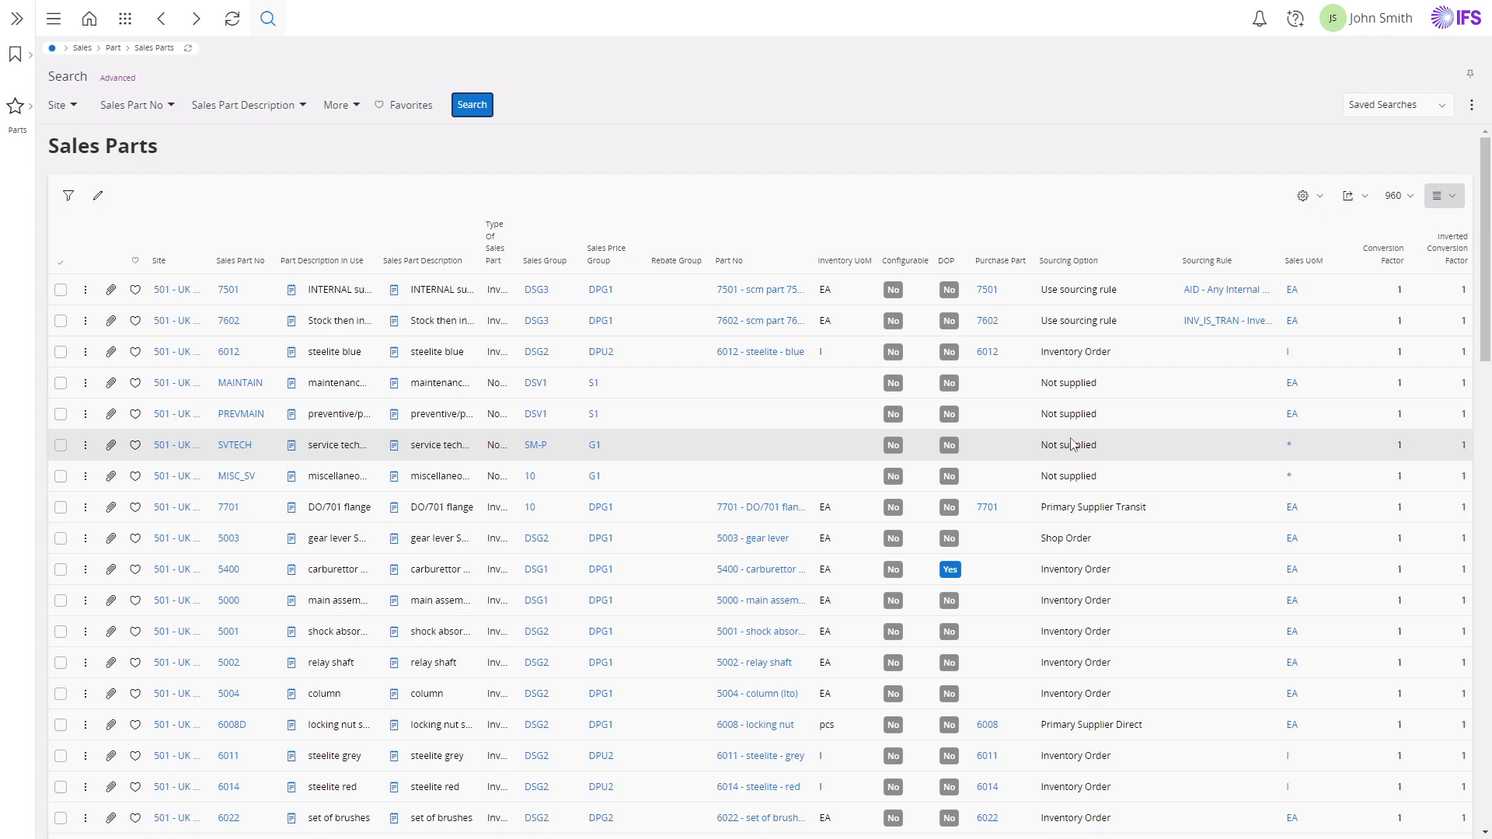
scroll(1073, 445, "down", 10)
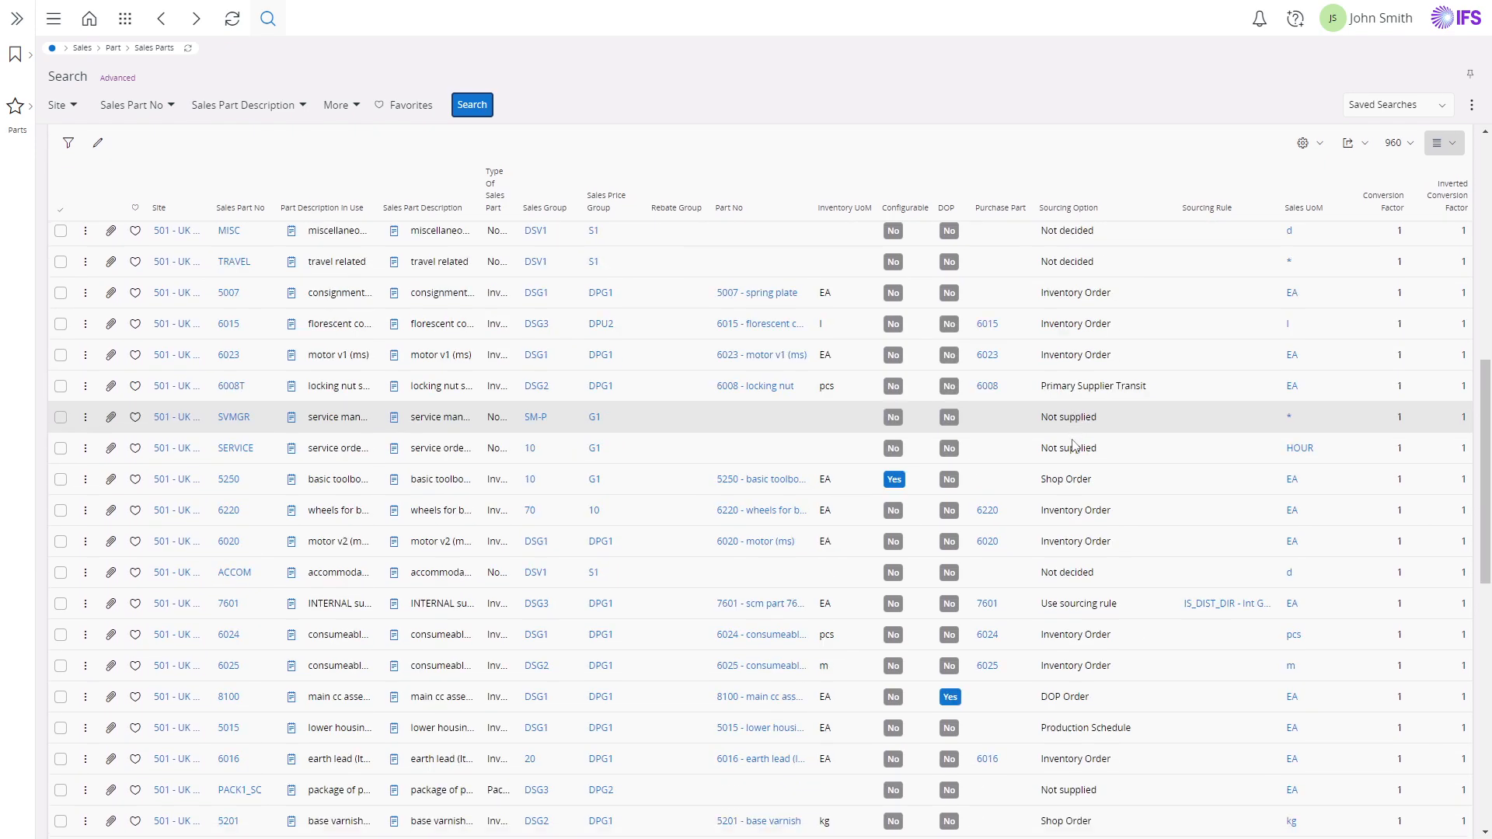
scroll(1073, 444, "down", 6)
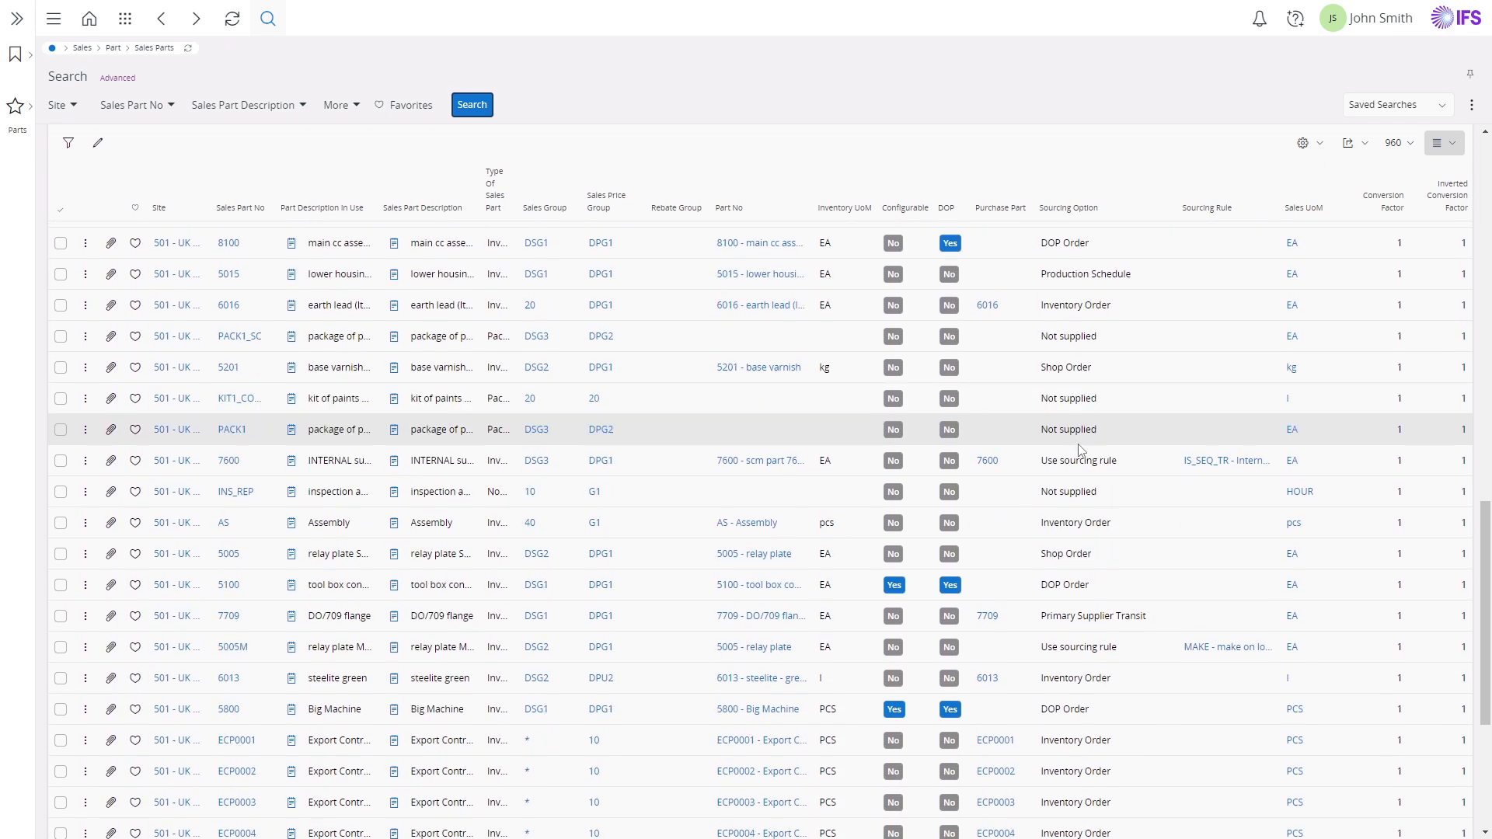
scroll(1197, 272, "up", 10)
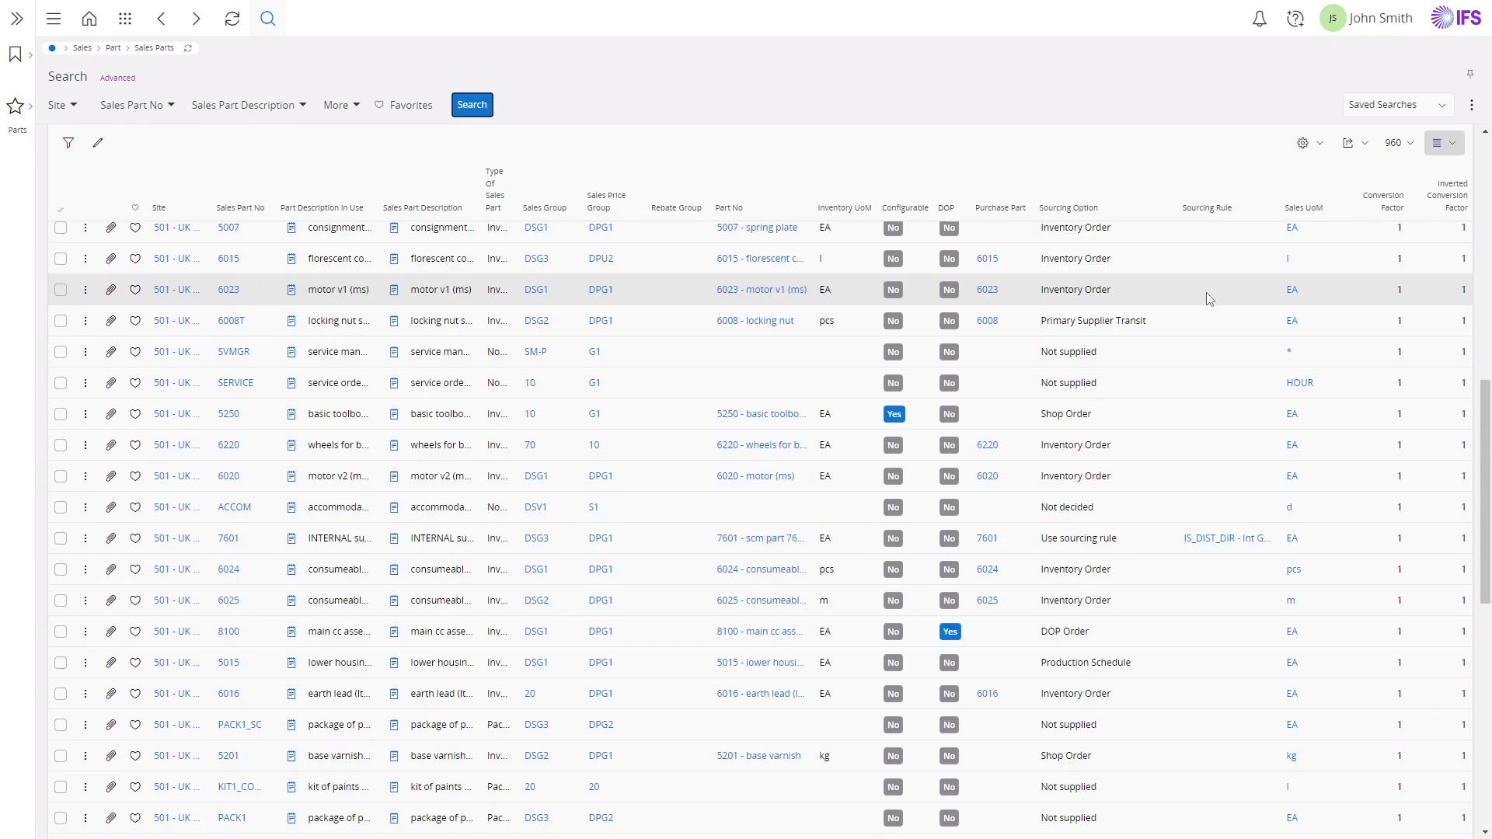
scroll(1210, 297, "up", 8)
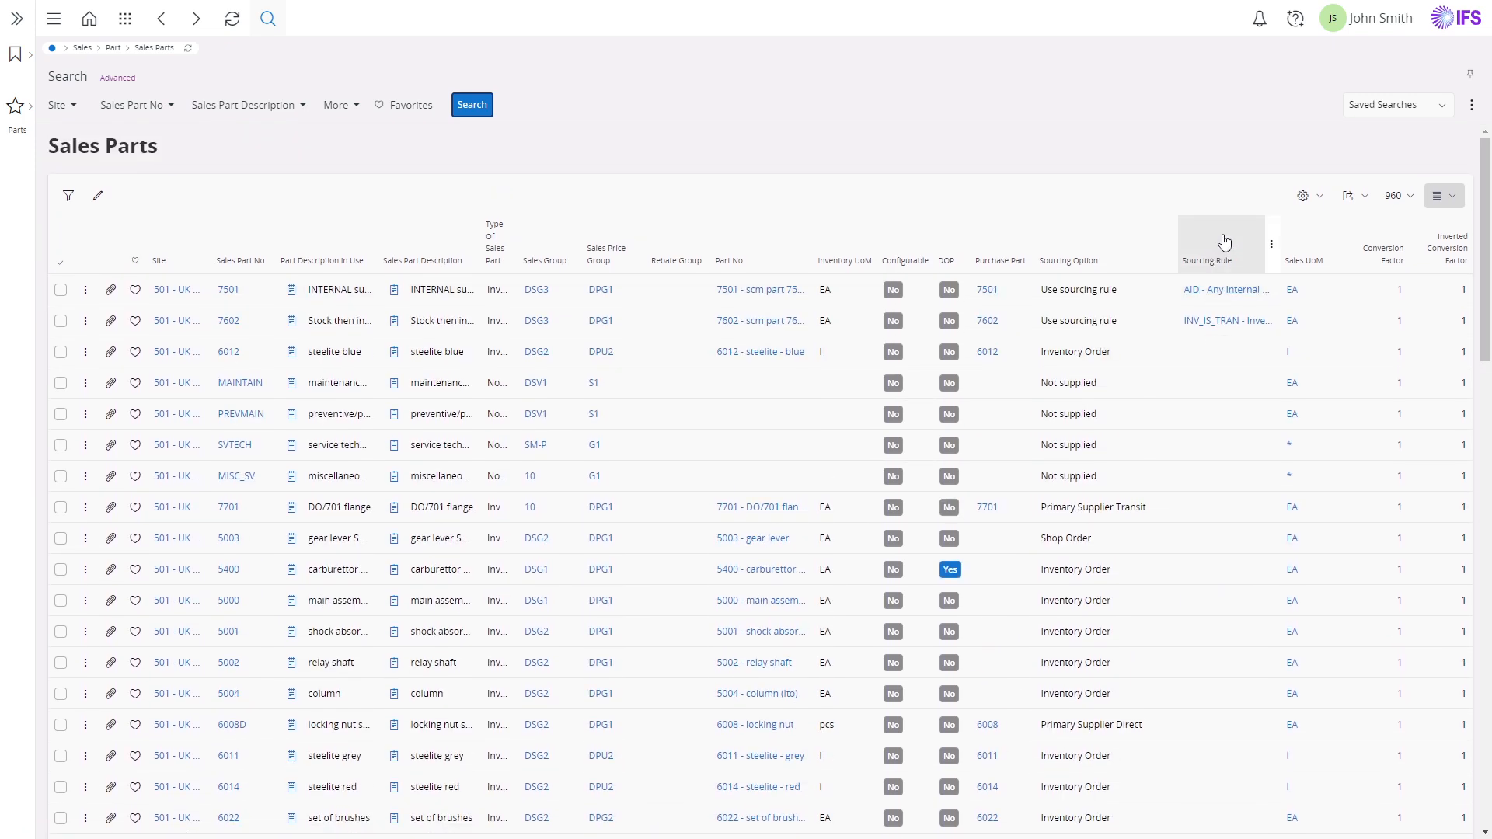
Compare the export and copy options with no rows selected and with sales parts 7501 and 7602 selected, leaving both deselected.
left_click(1363, 200)
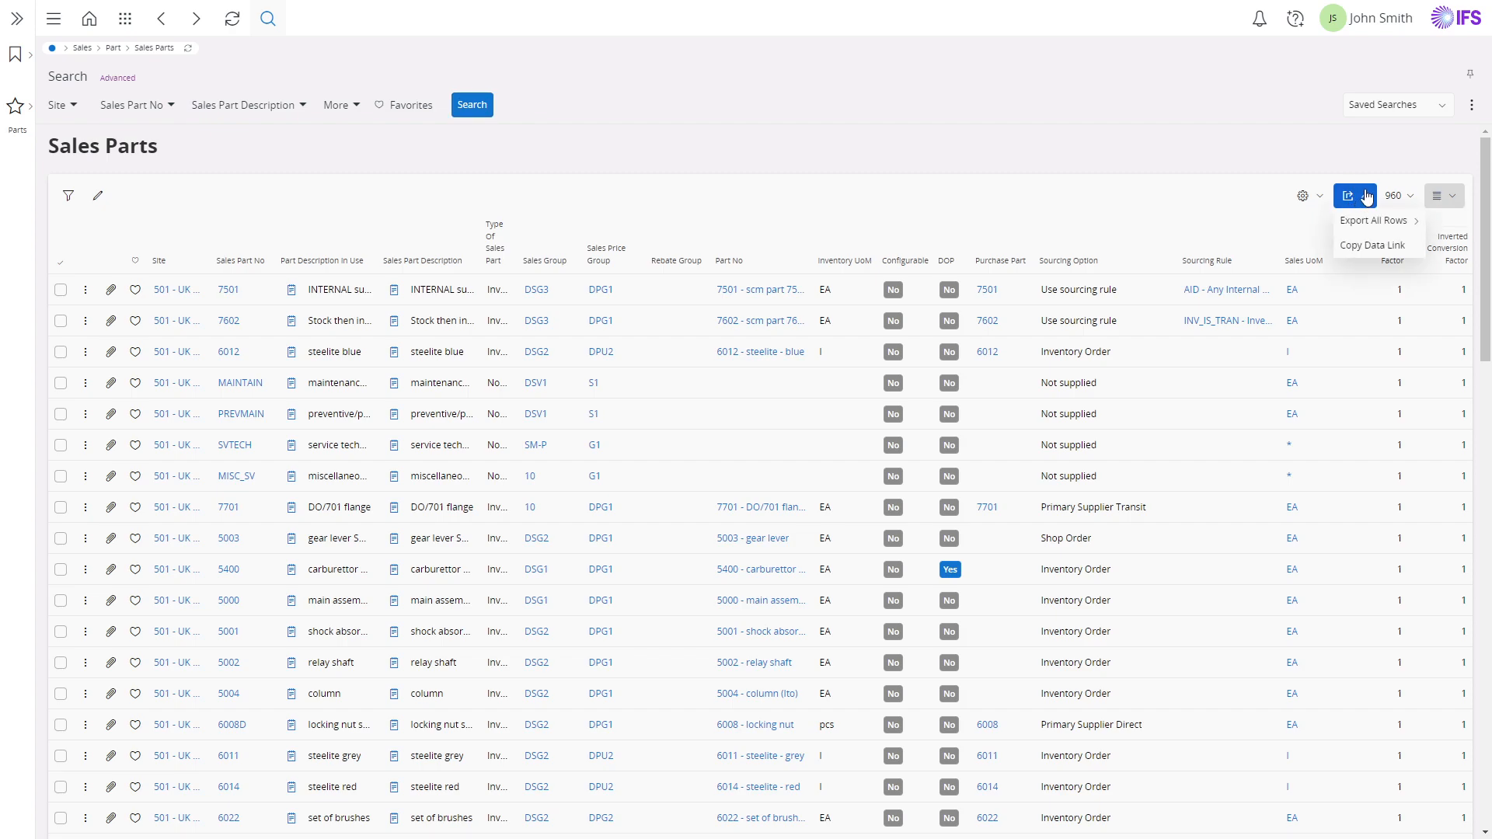
mouse_move(1367, 225)
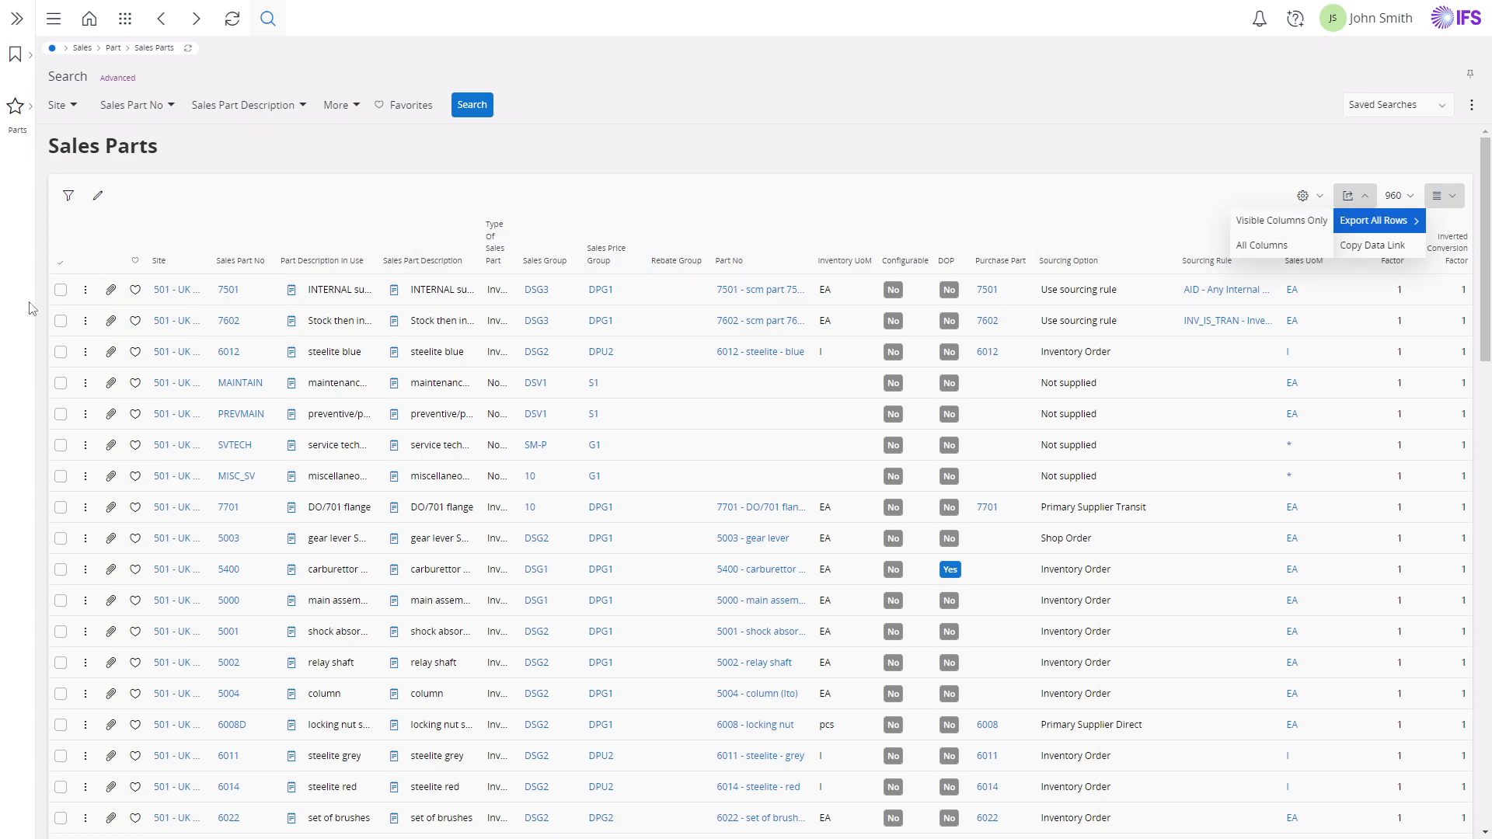
left_click(61, 291)
left_click(61, 321)
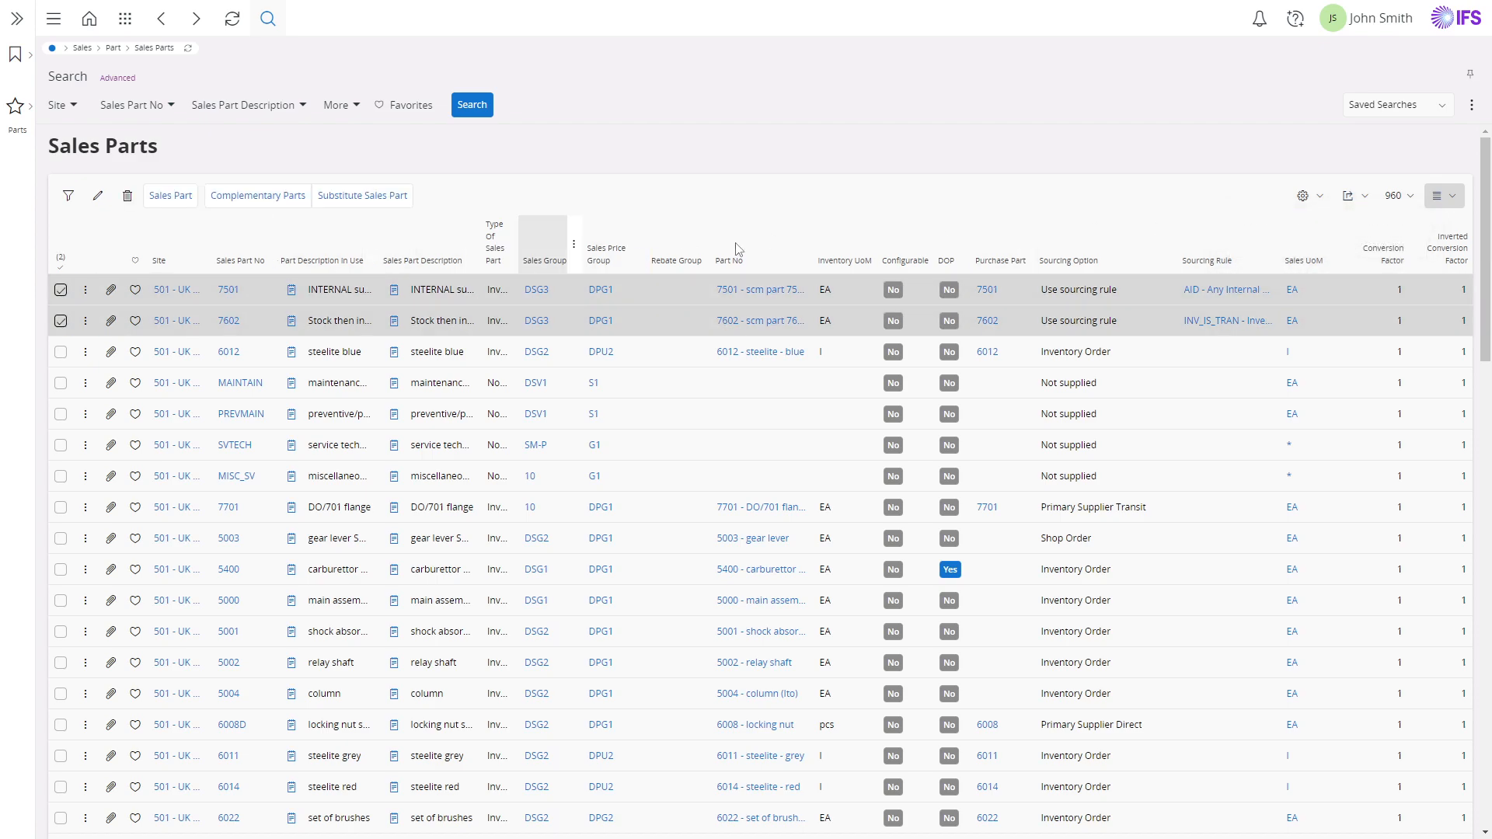
left_click(1351, 199)
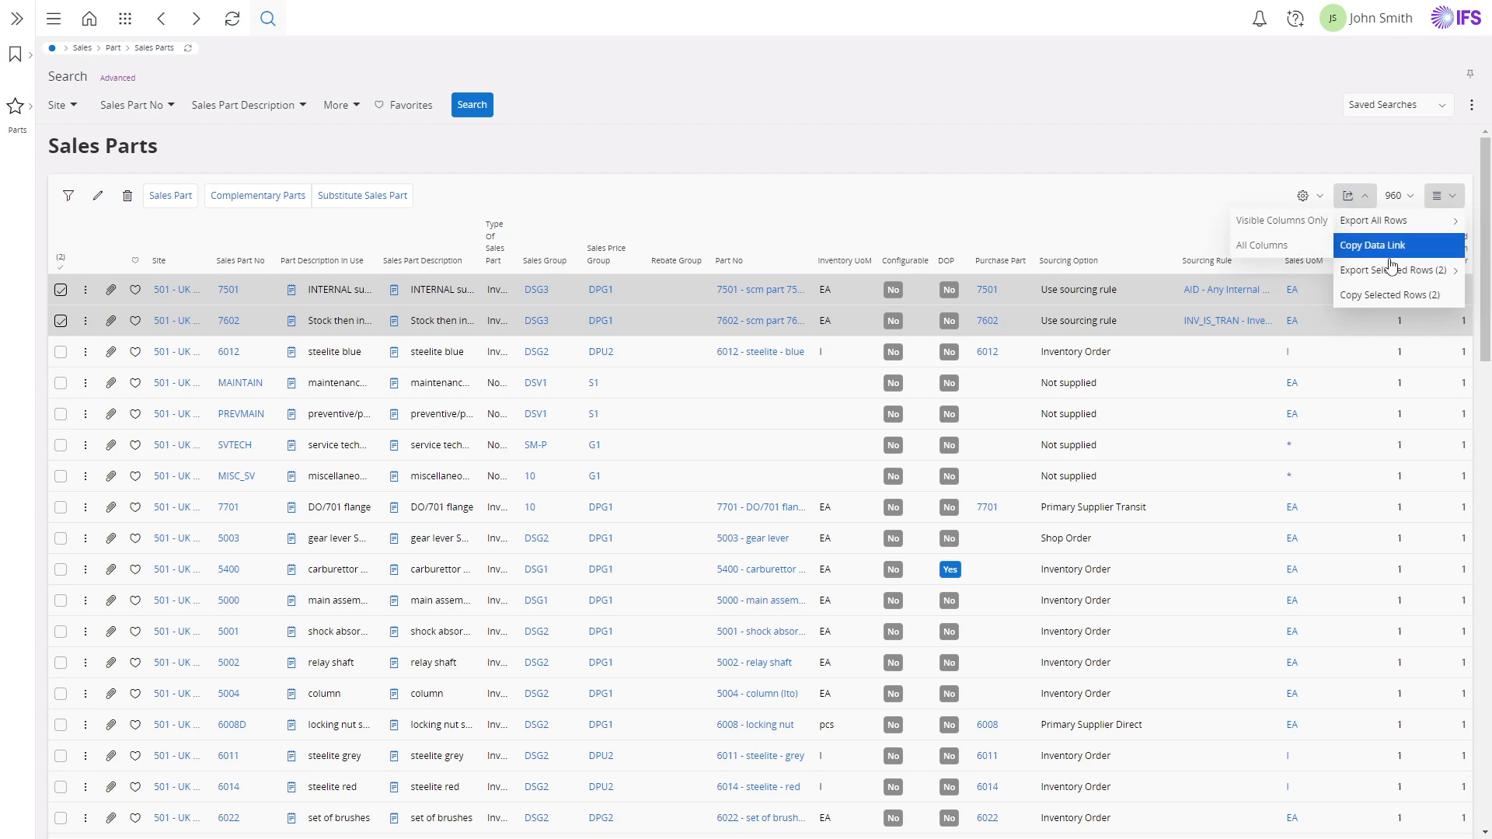
mouse_move(1390, 275)
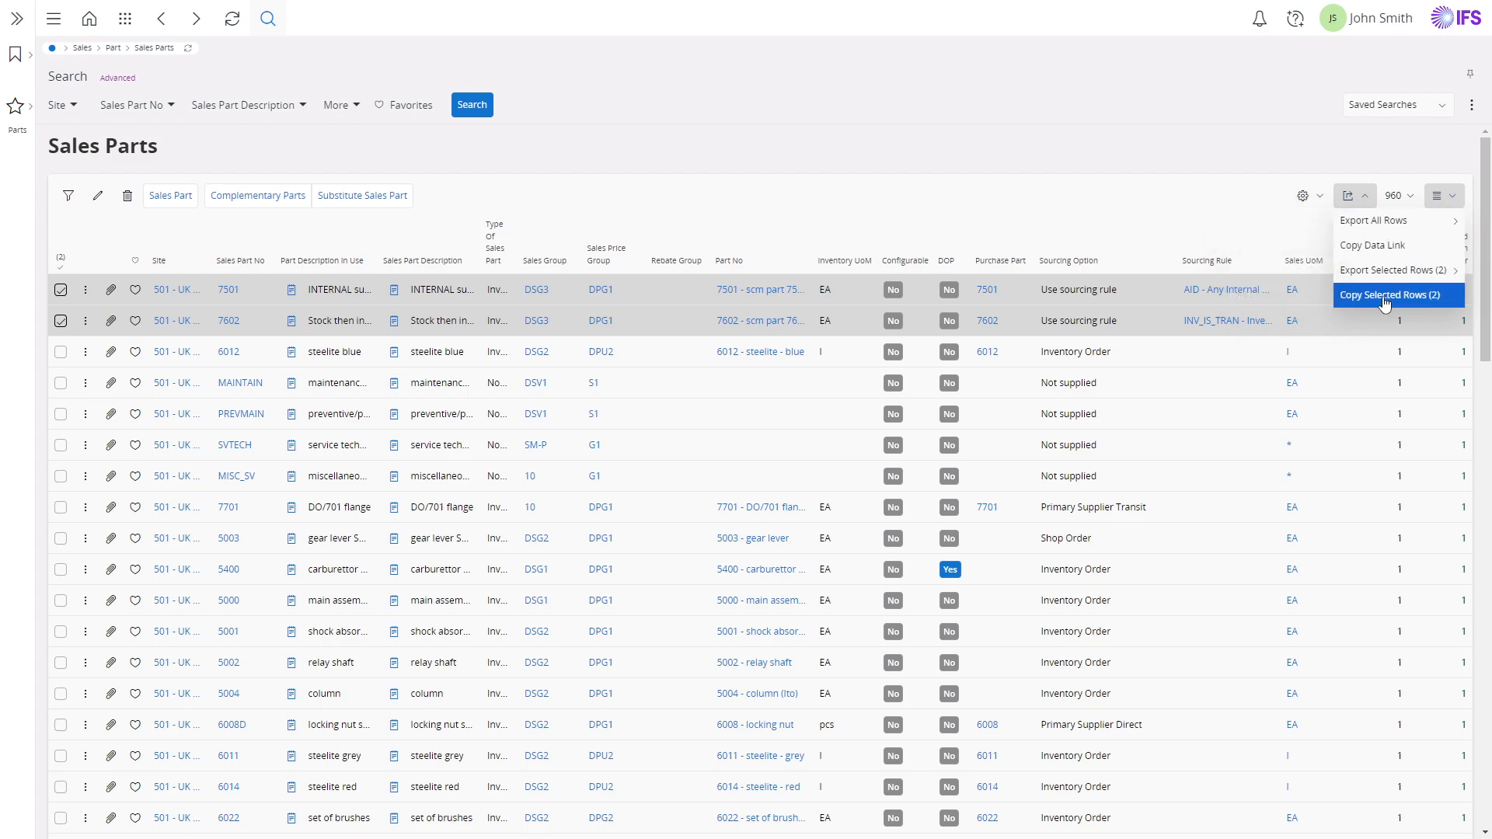
left_click(950, 199)
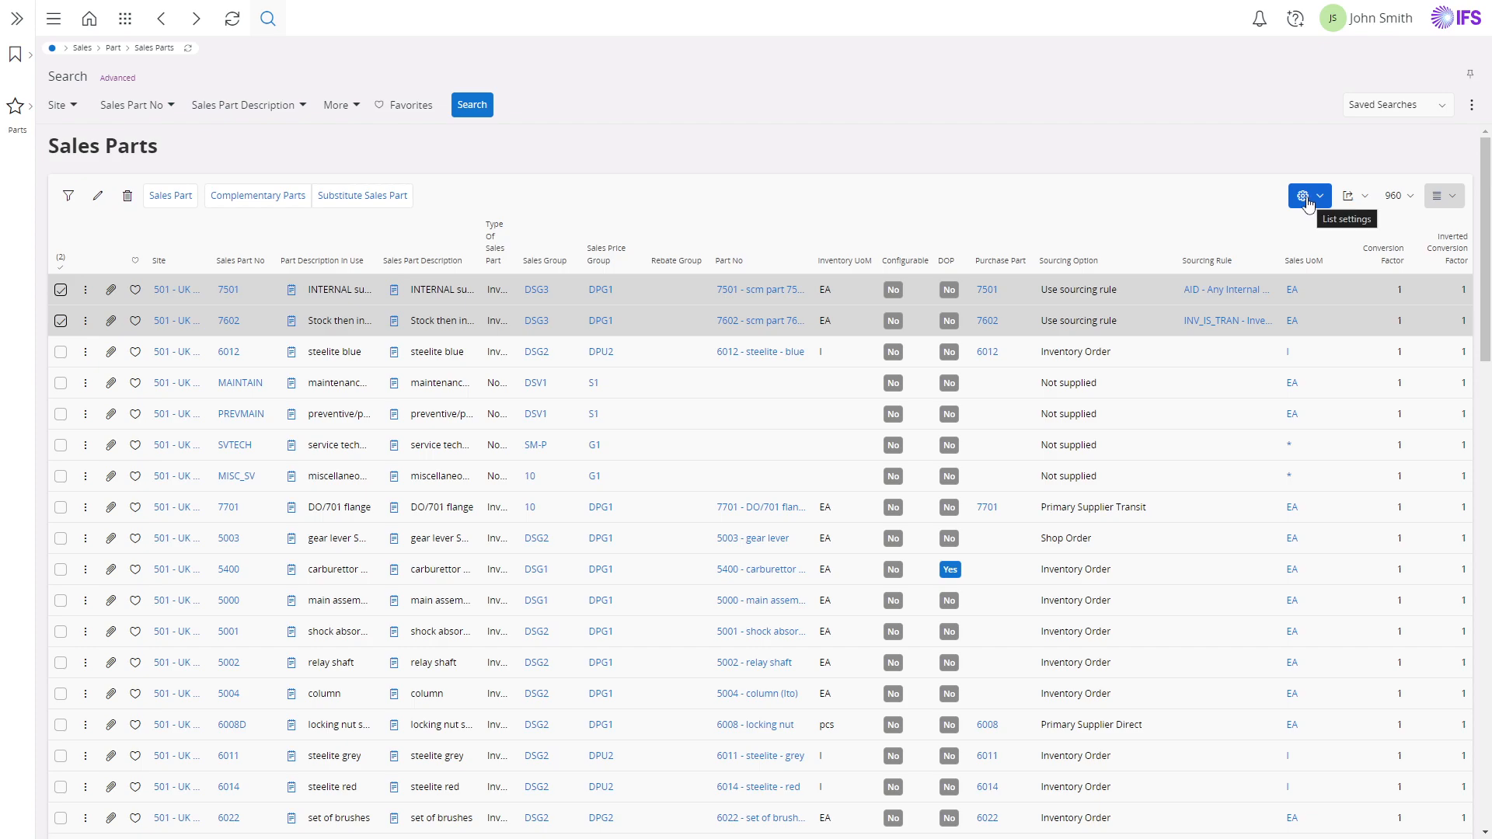
left_click(61, 290)
left_click(61, 322)
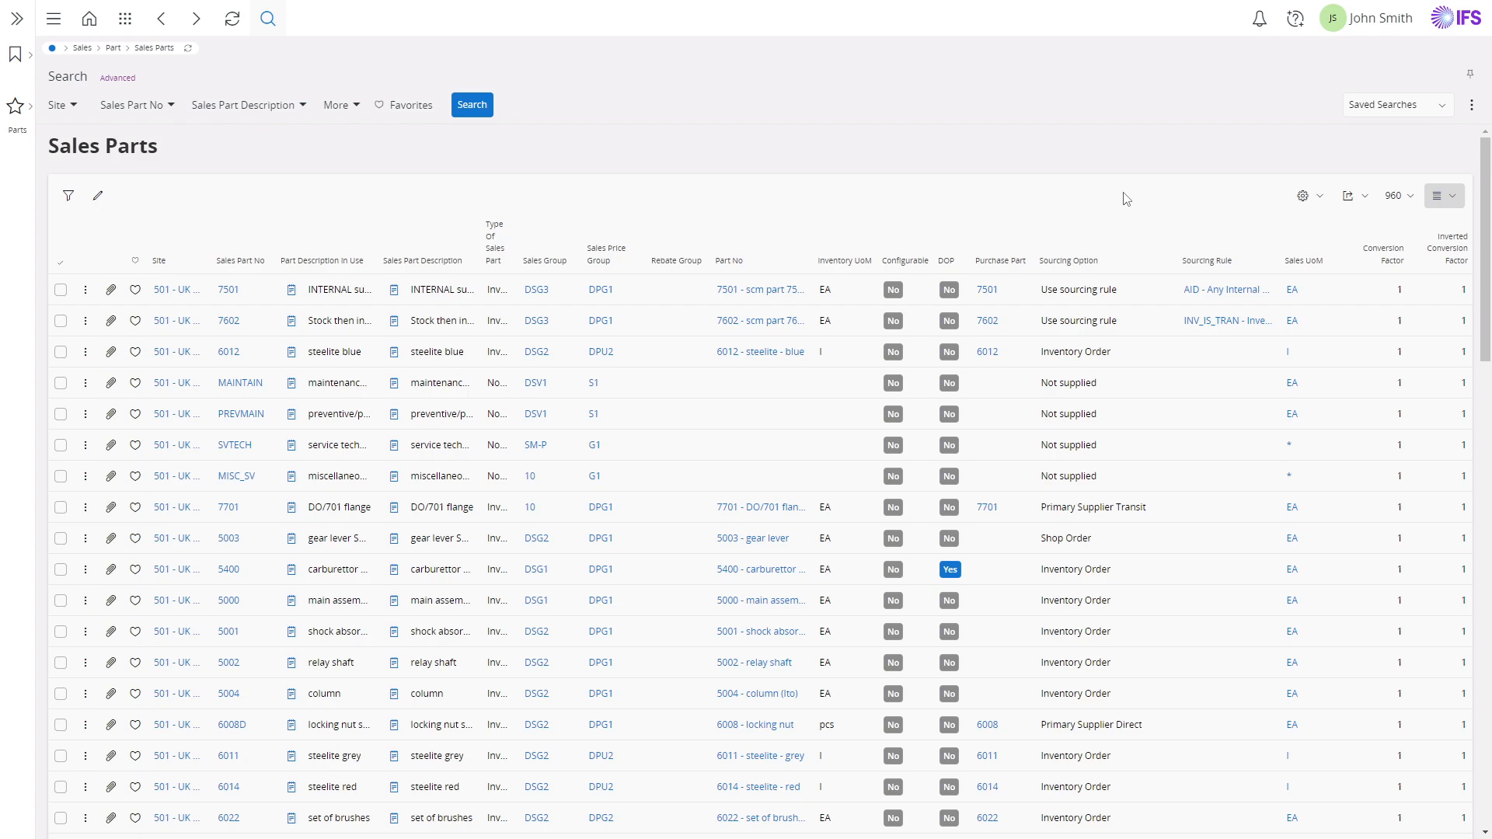
Create a new conditional format for Sales Part No with the condition Inventory UoM =EA.
left_click(1305, 196)
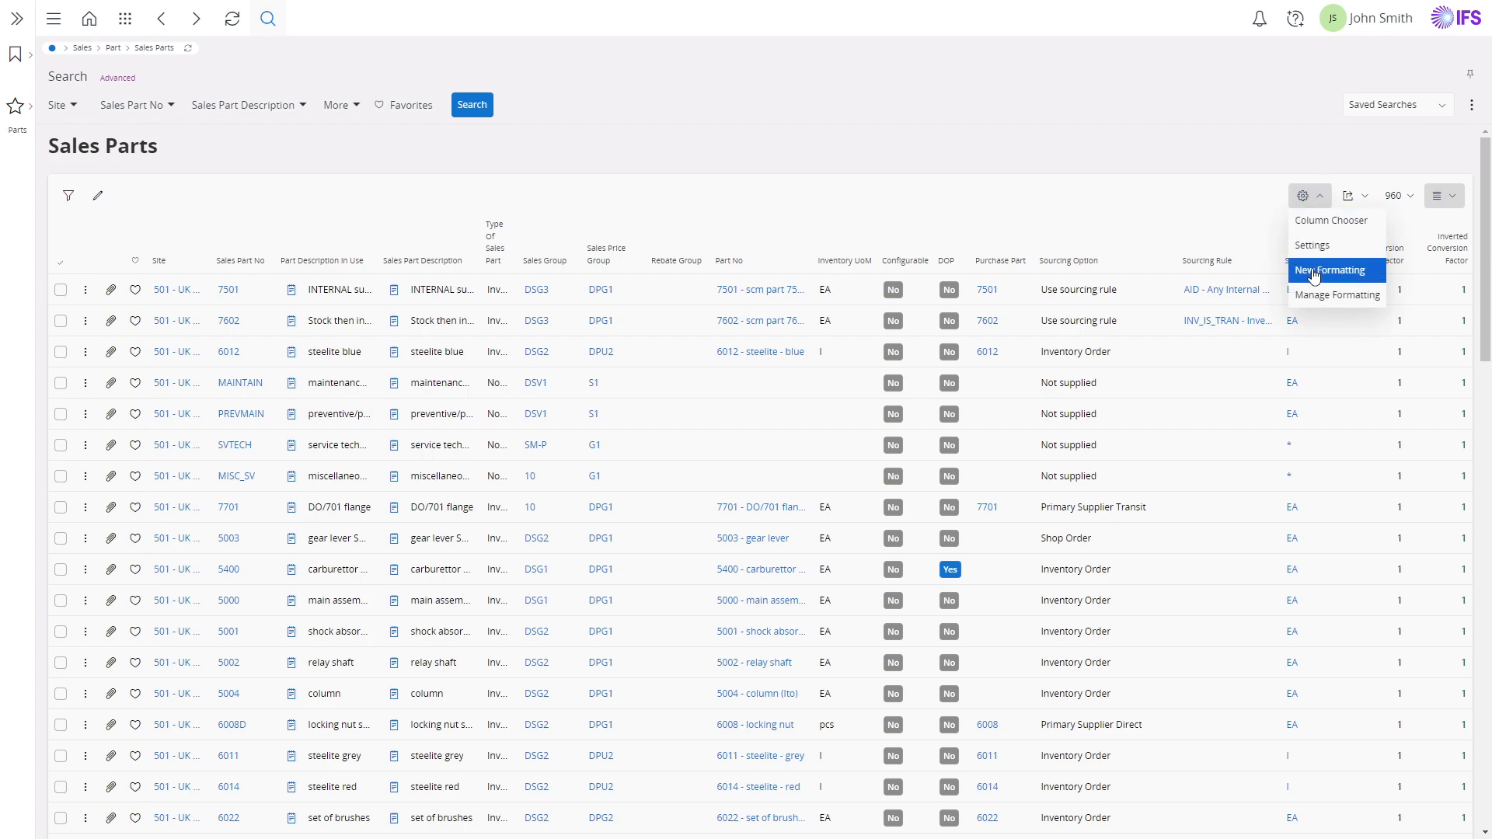
left_click(1313, 271)
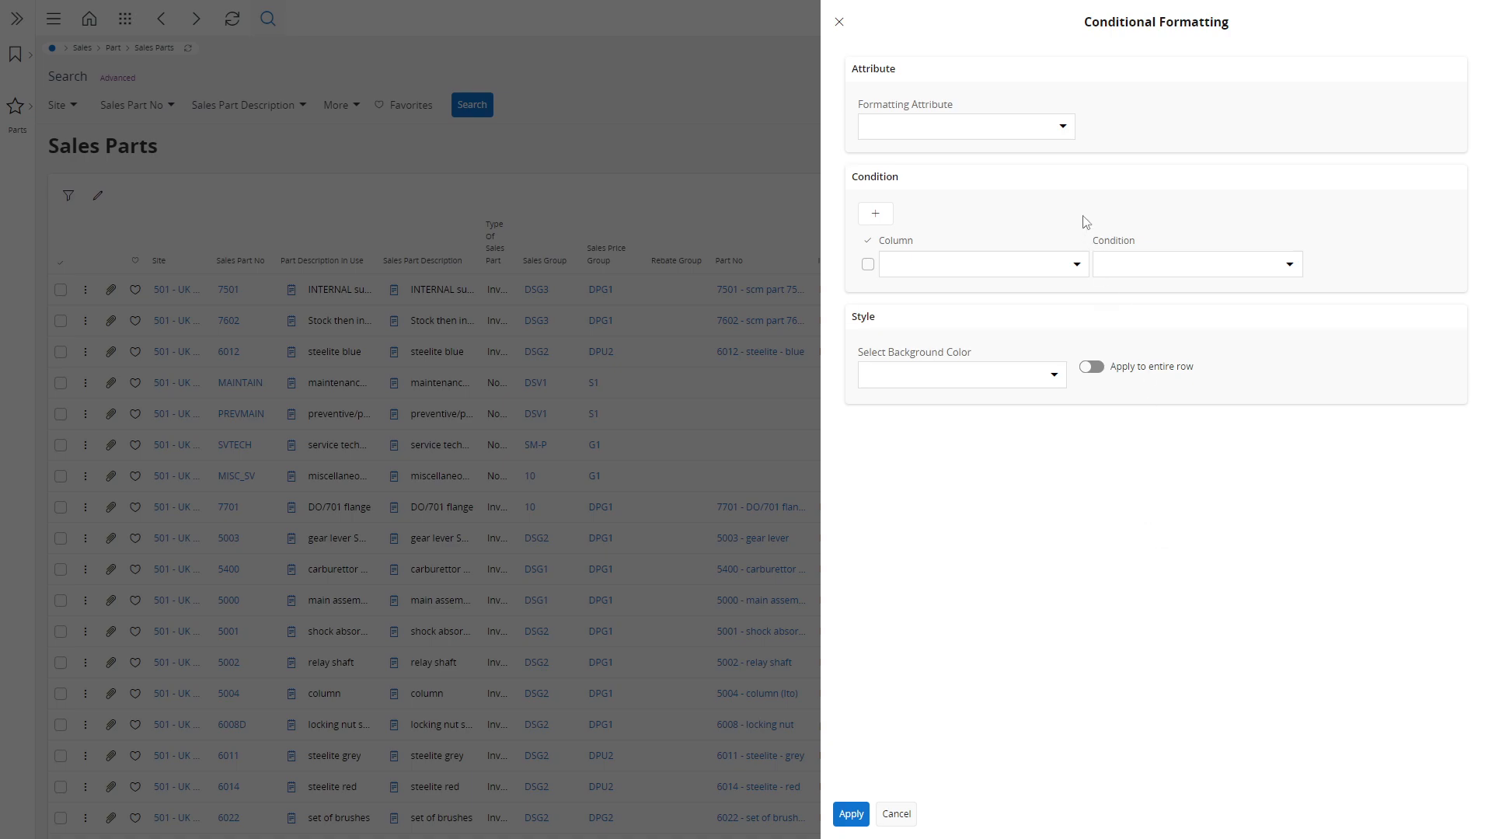
left_click(1063, 128)
left_click(1047, 155)
left_click(1078, 266)
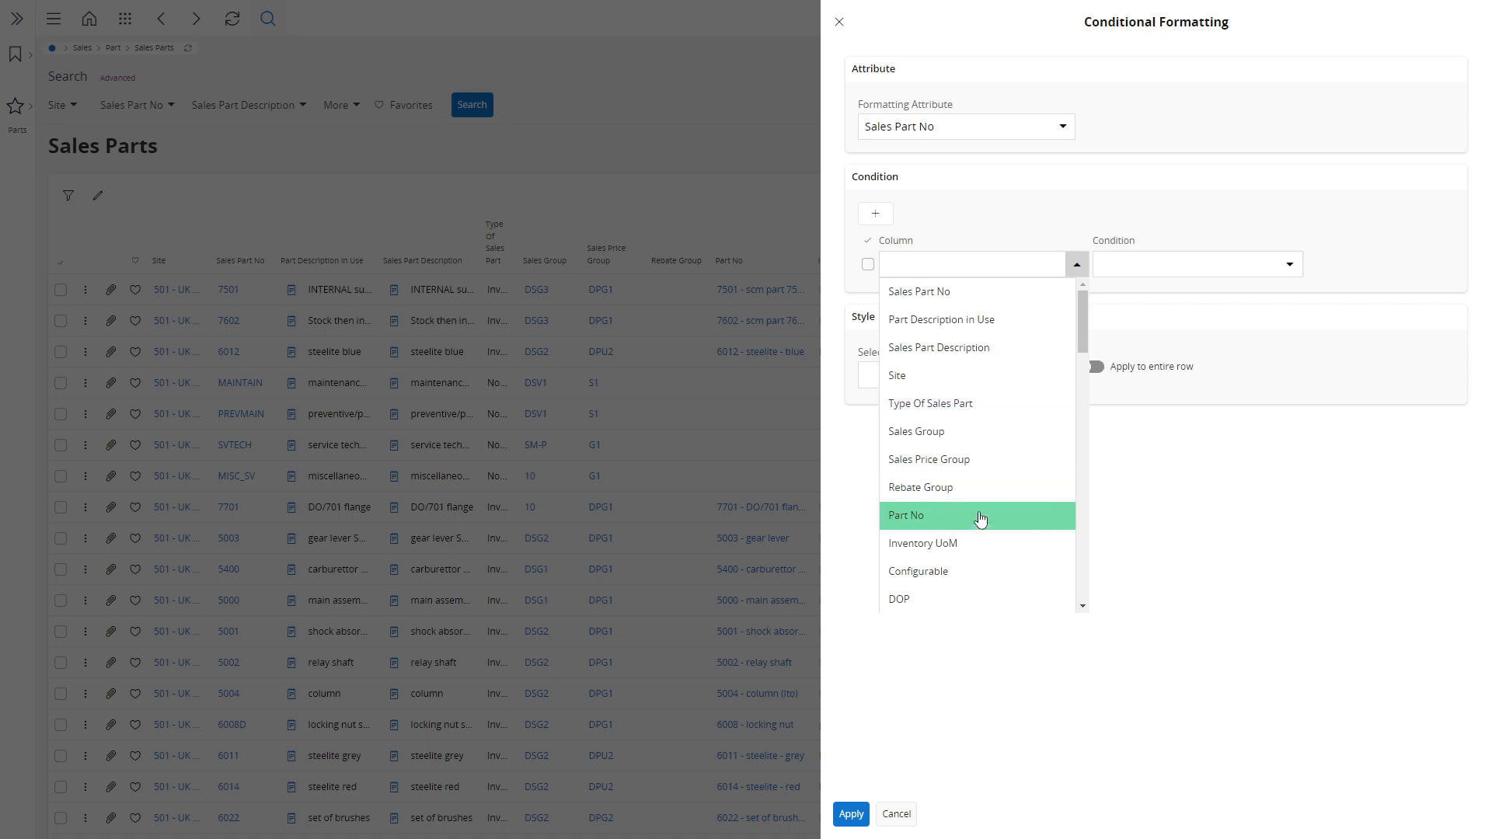
left_click(972, 546)
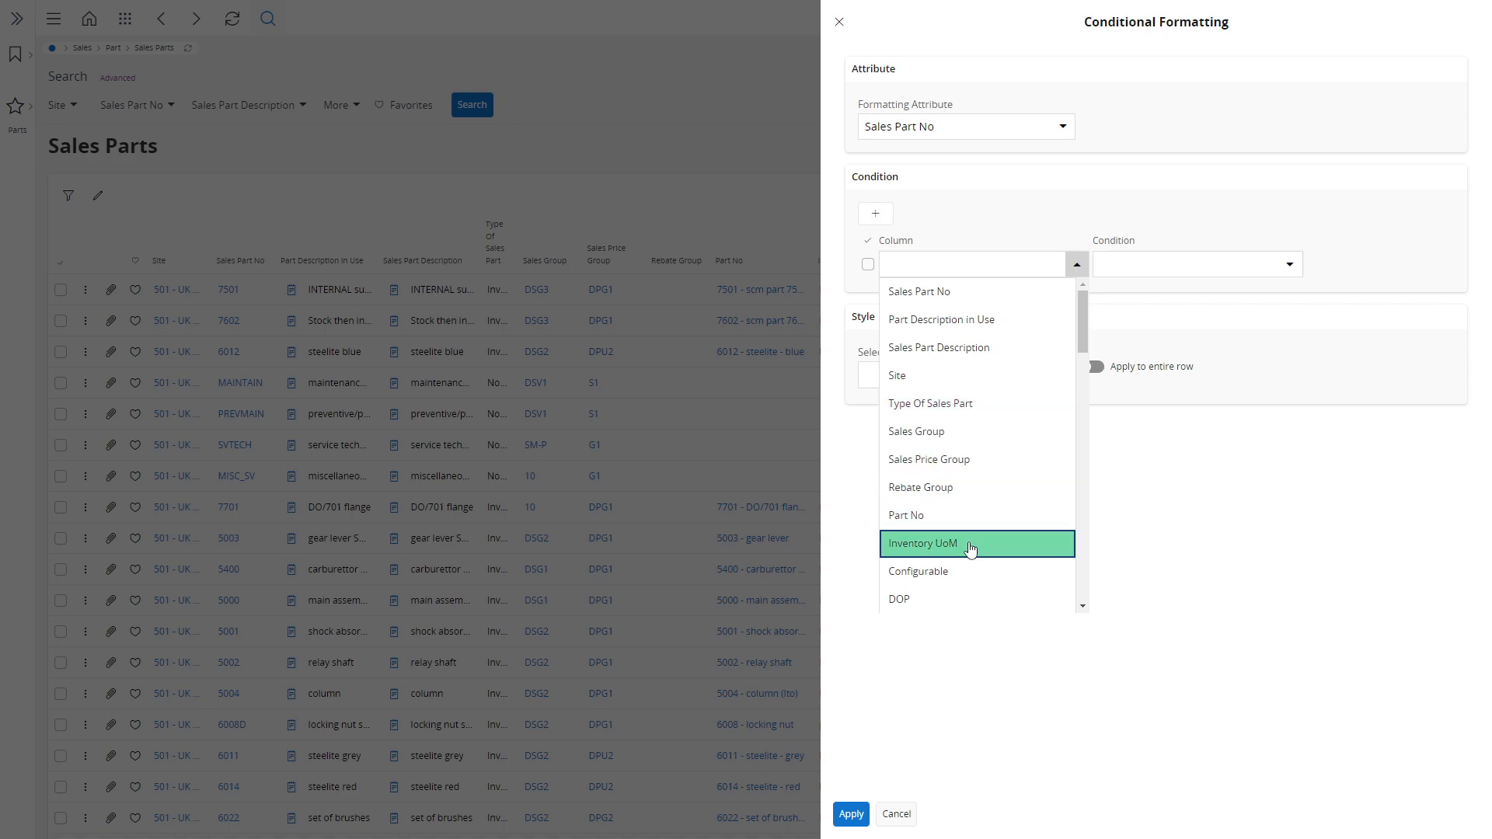
left_click(1271, 265)
left_click(1136, 381)
left_click(1142, 267)
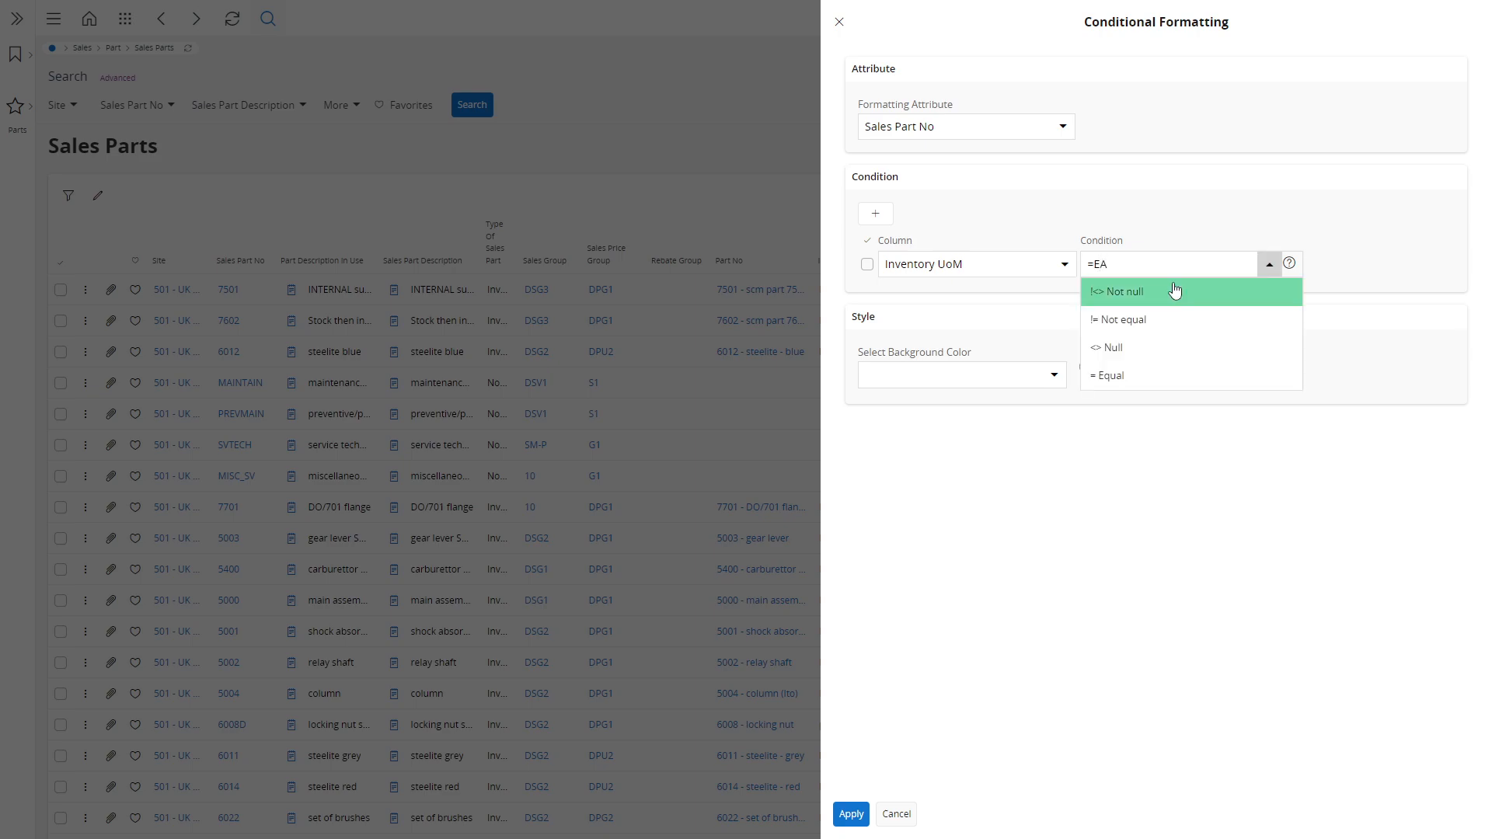
Choose an orange background color for the conditional format and apply it to the list.
left_click(1055, 378)
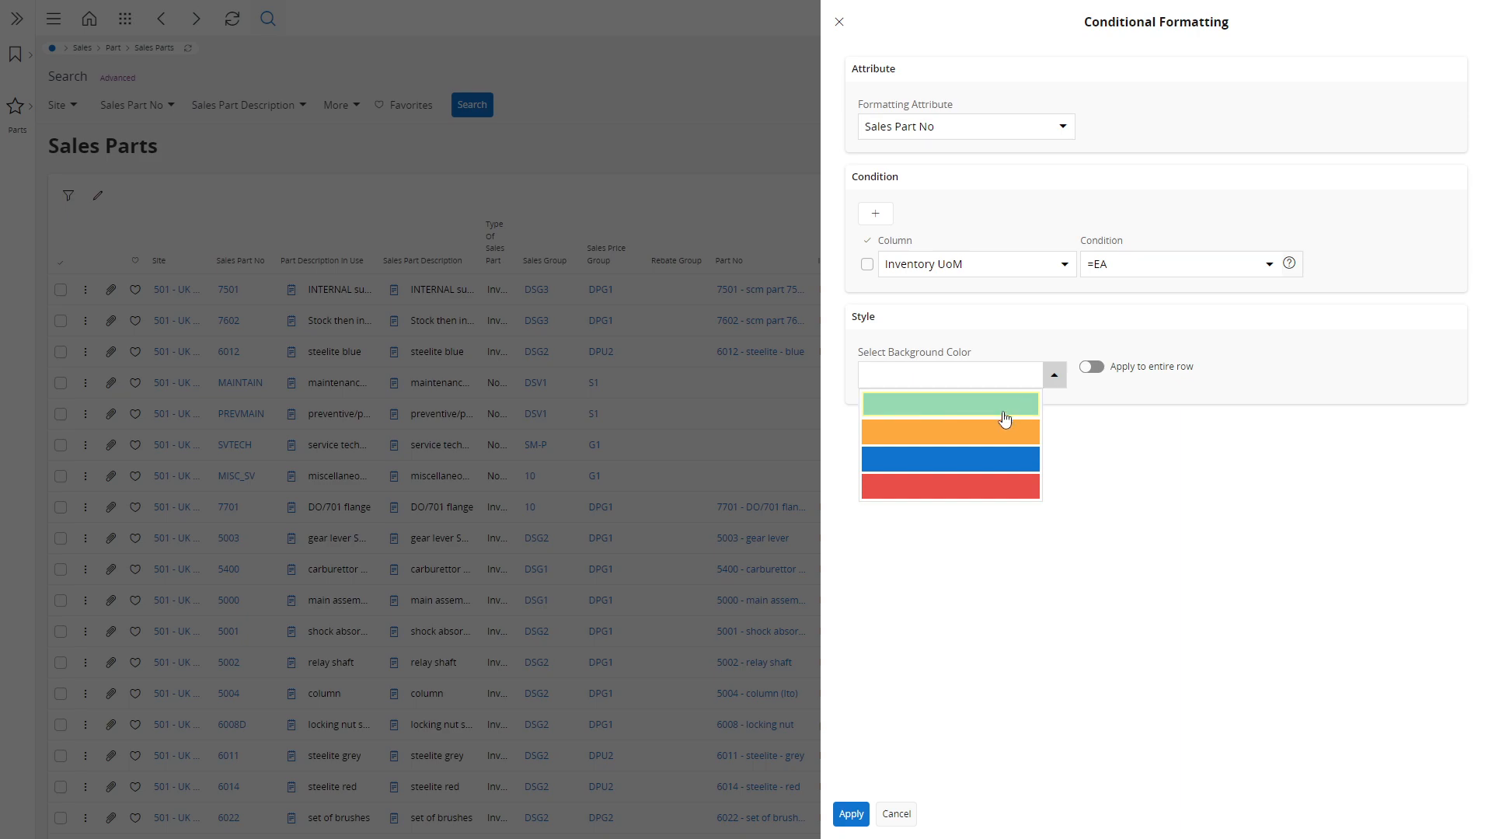
left_click(974, 442)
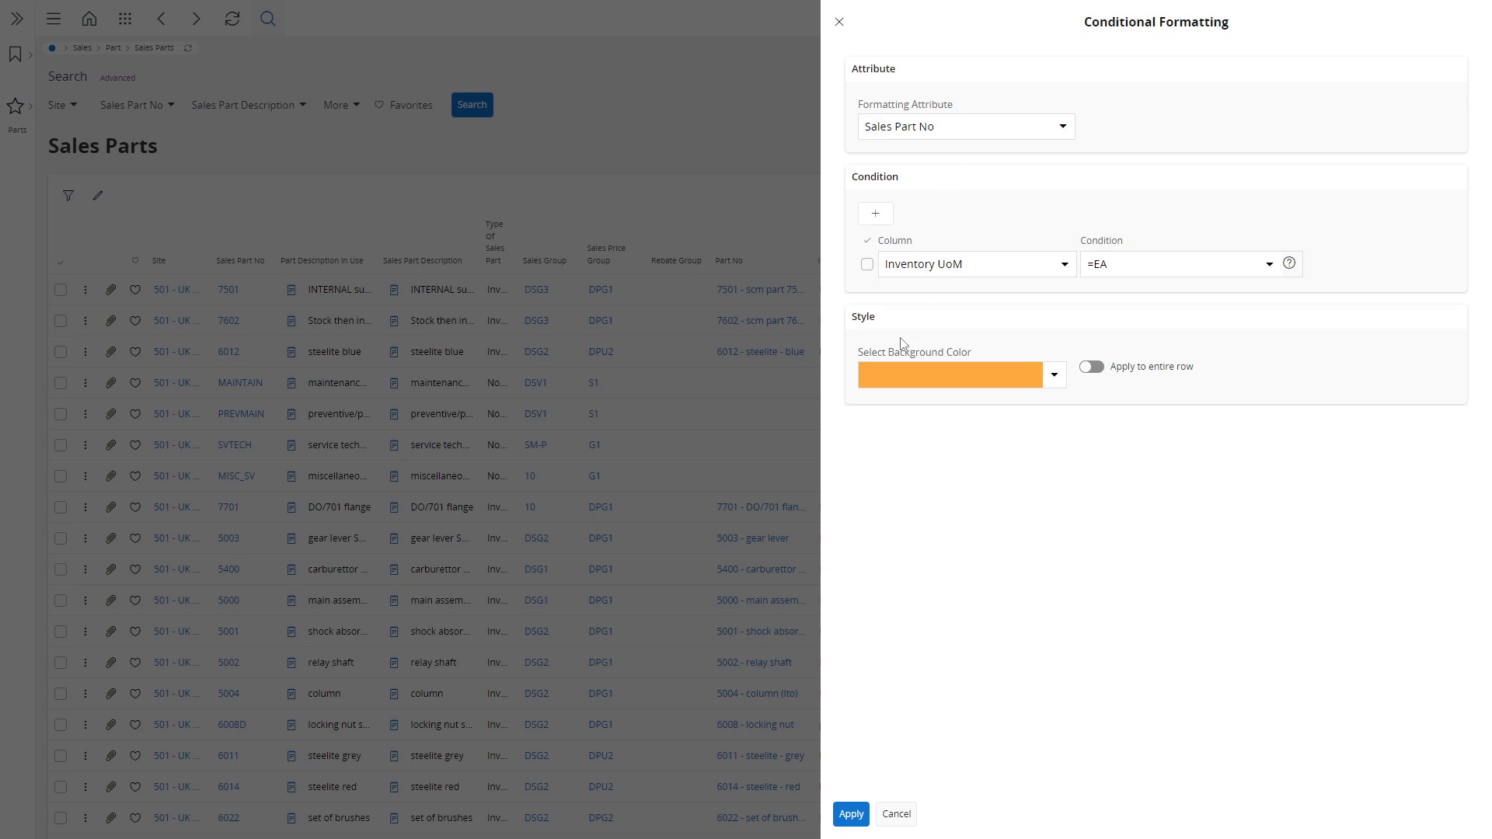
left_click(852, 815)
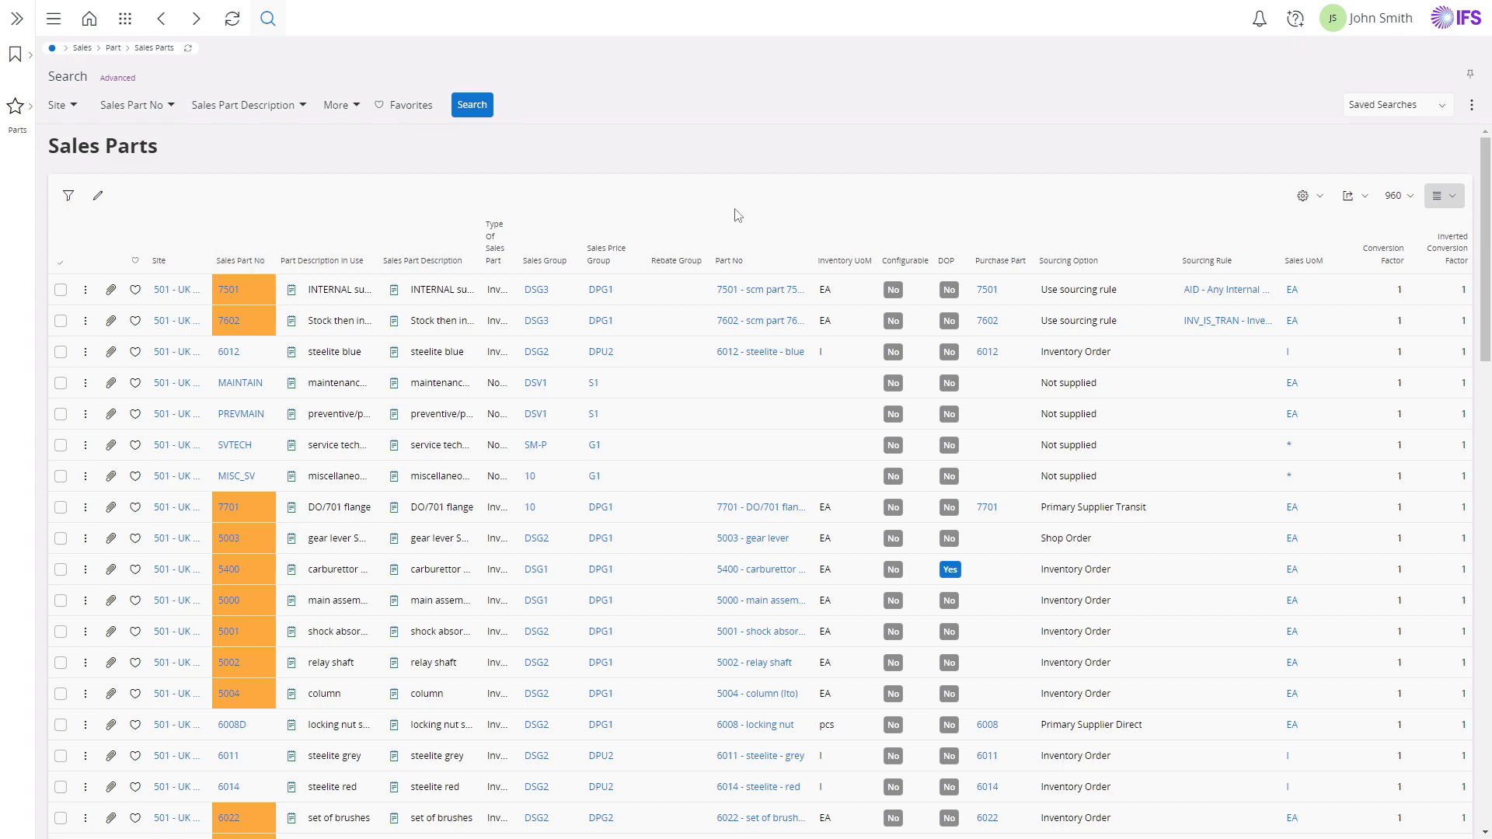
Edit the existing Sales Part No formatting so that it applies to the entire row, and save the change.
left_click(1317, 200)
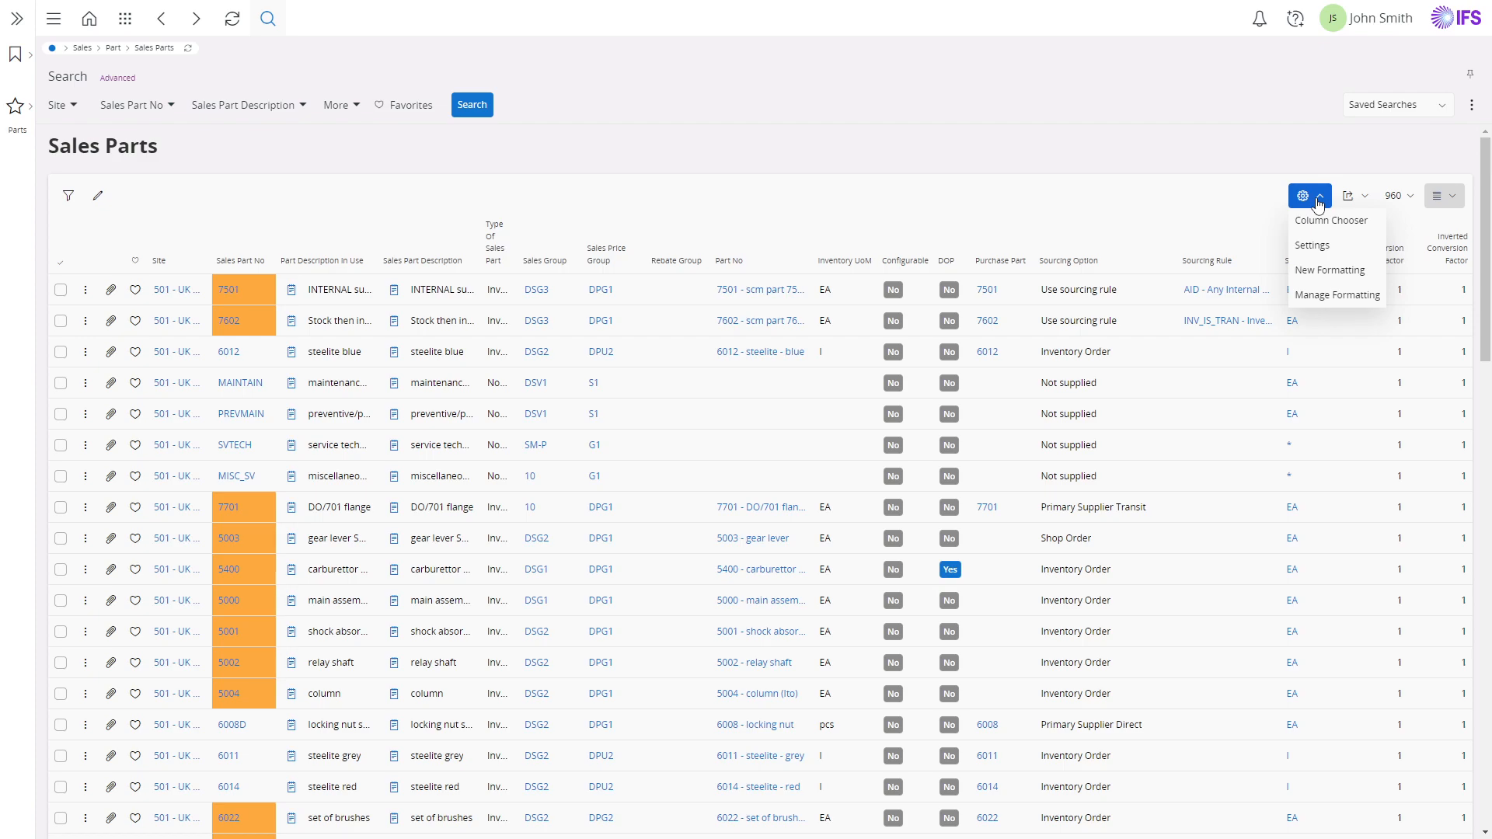
left_click(1328, 296)
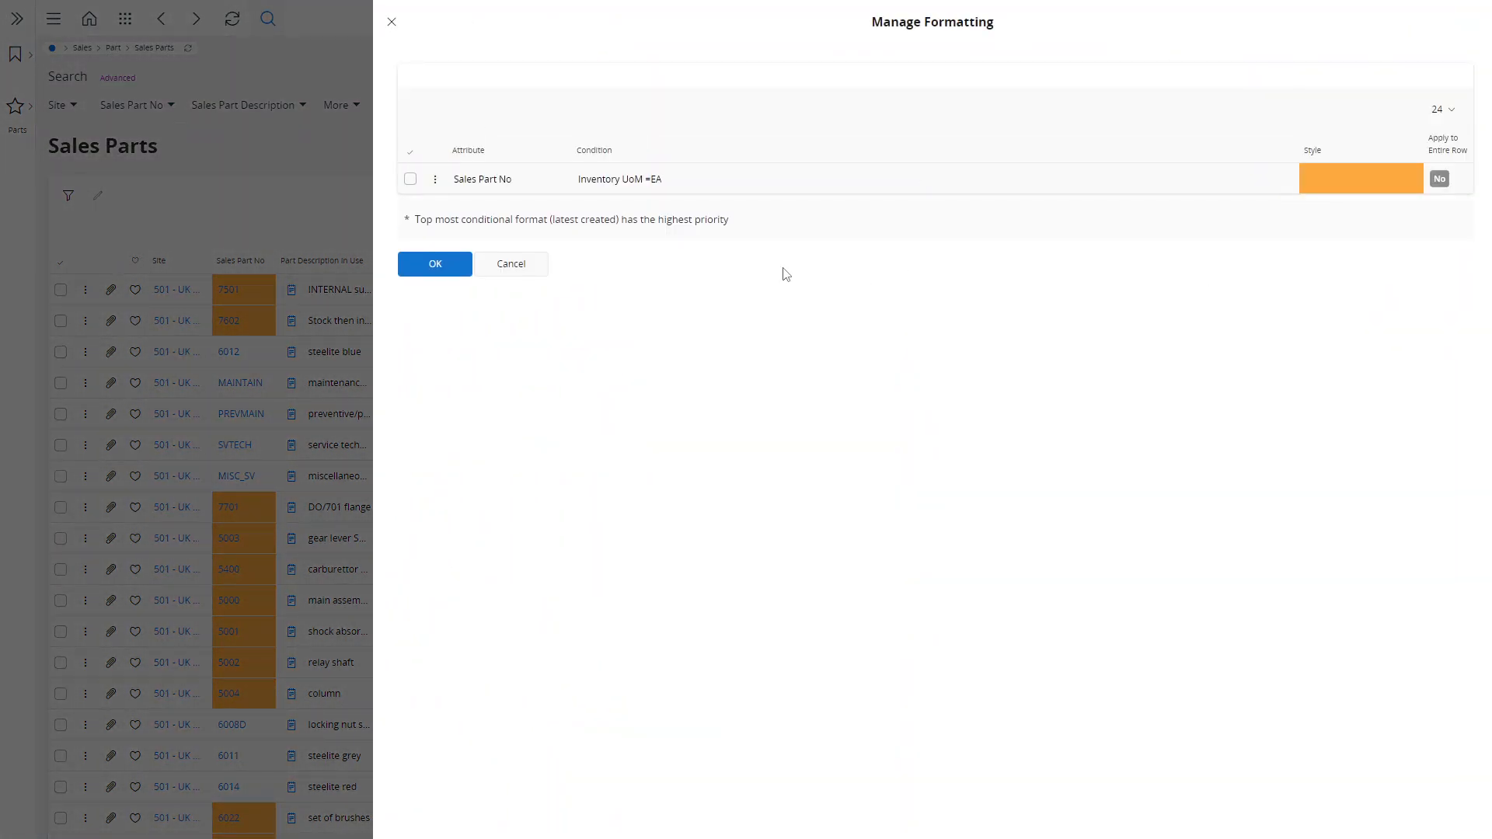
left_click(410, 179)
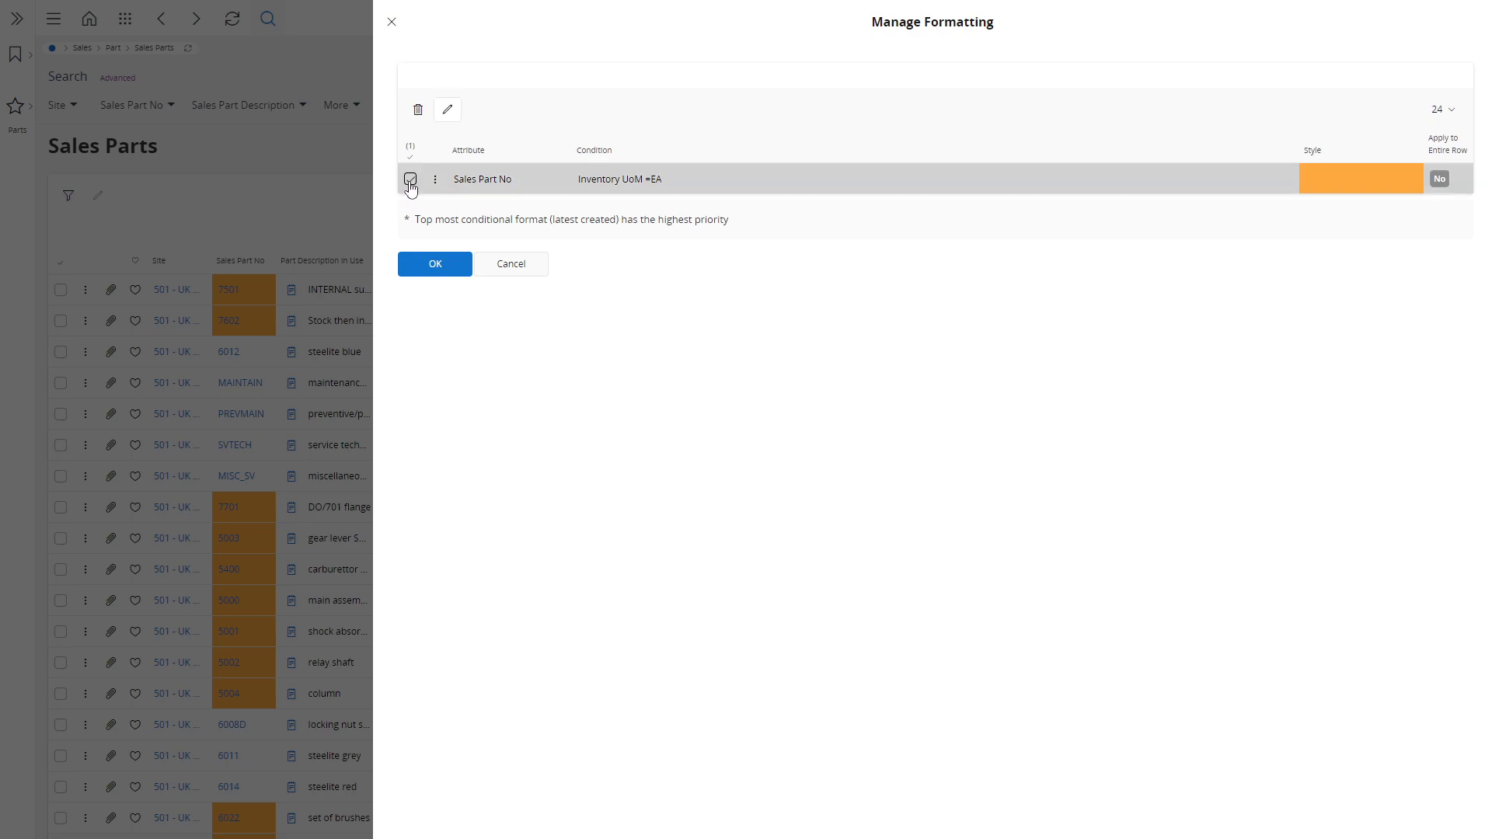
left_click(449, 112)
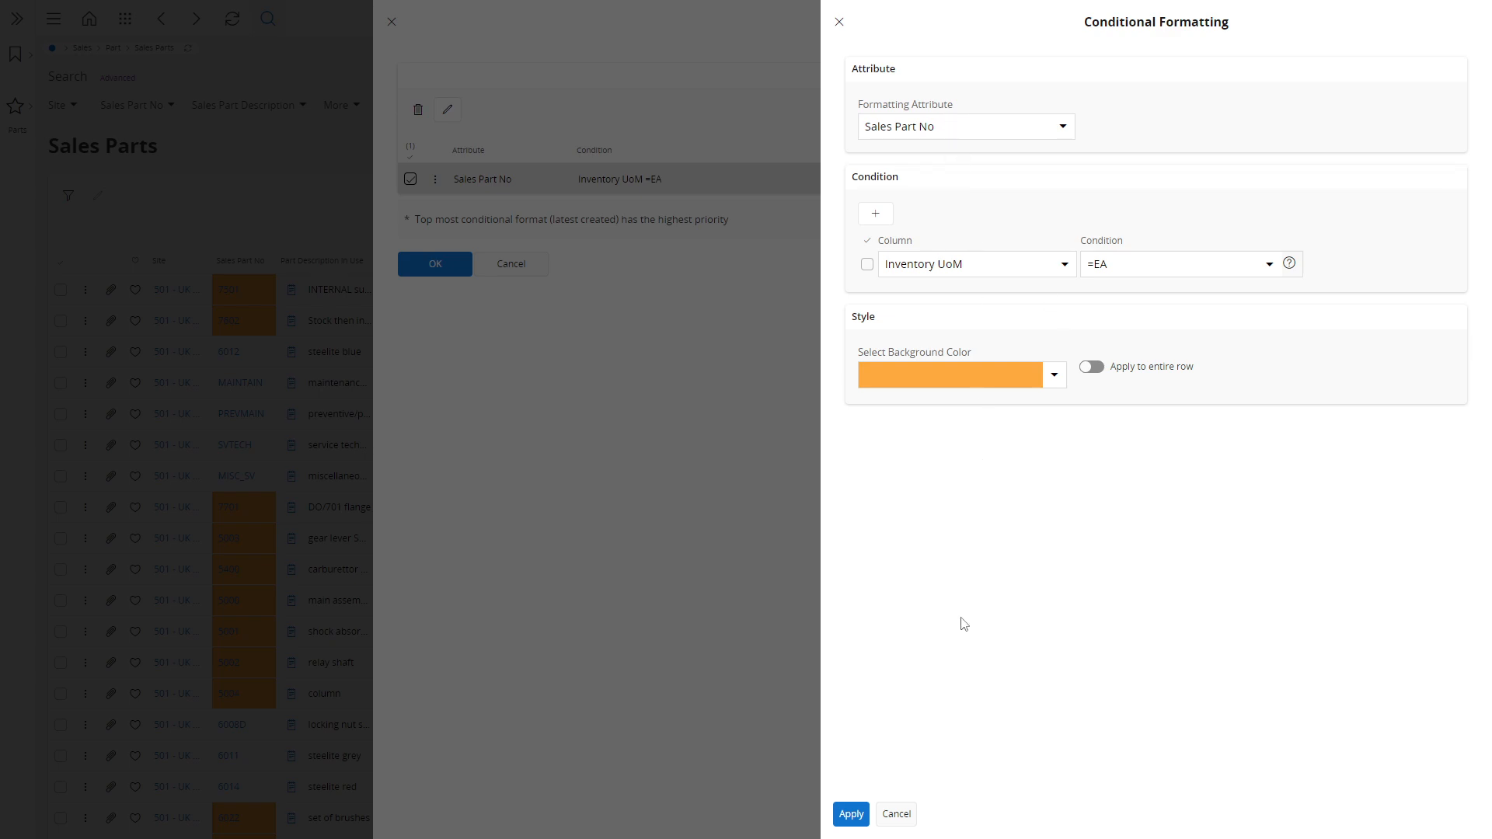
left_click(1091, 368)
left_click(850, 814)
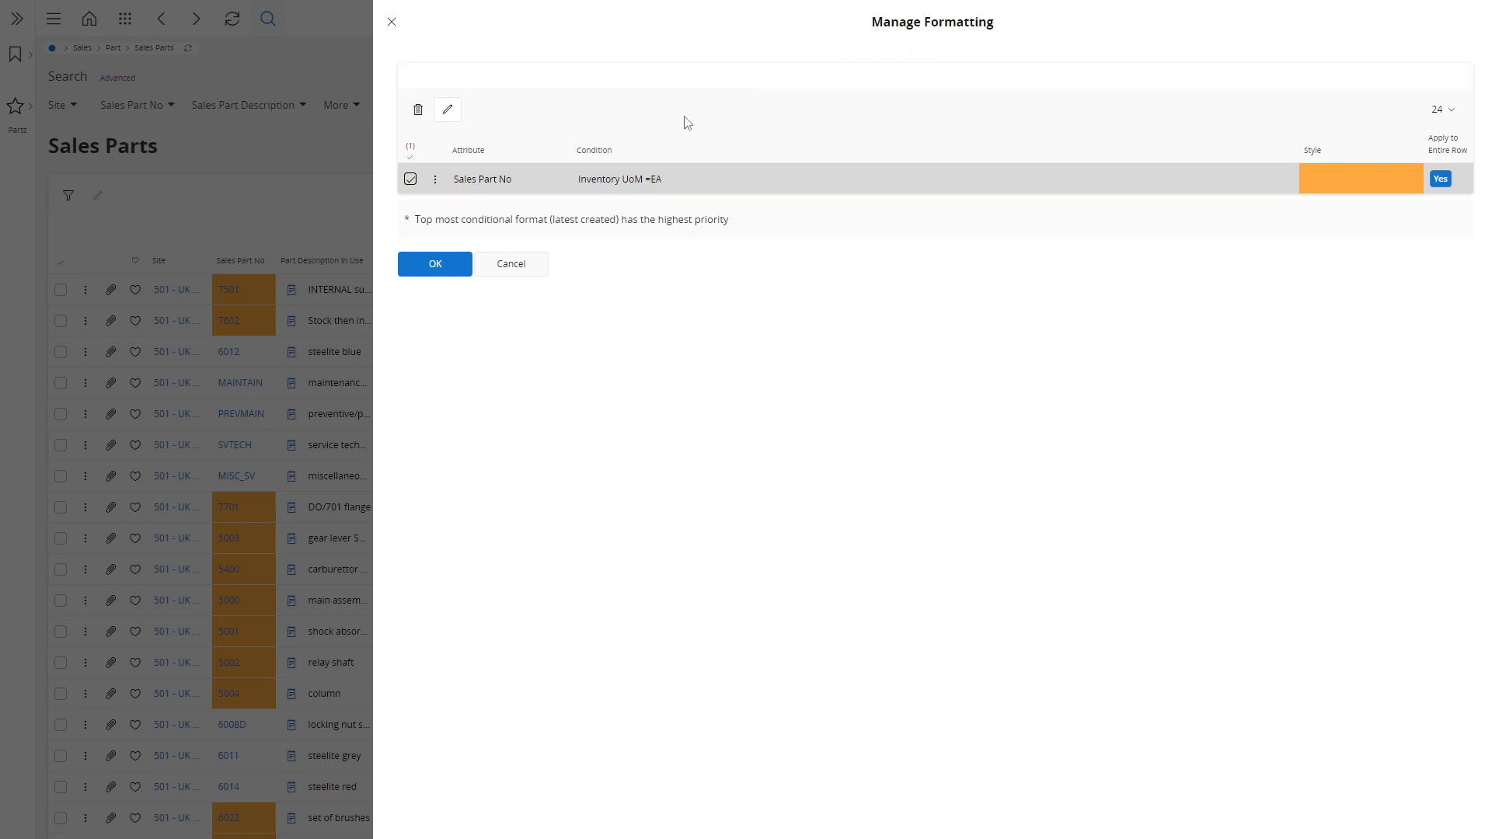
left_click(436, 265)
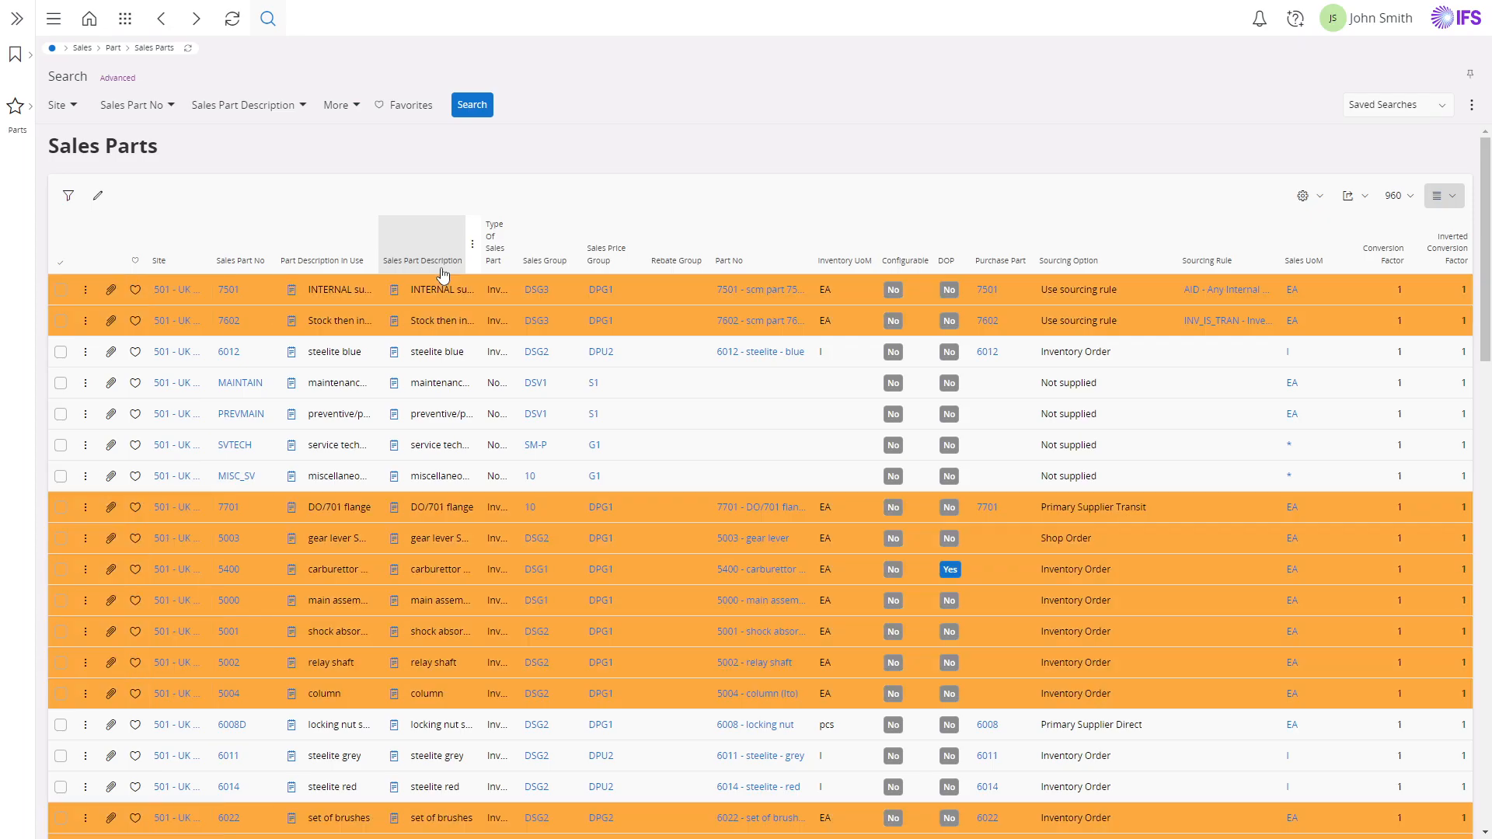